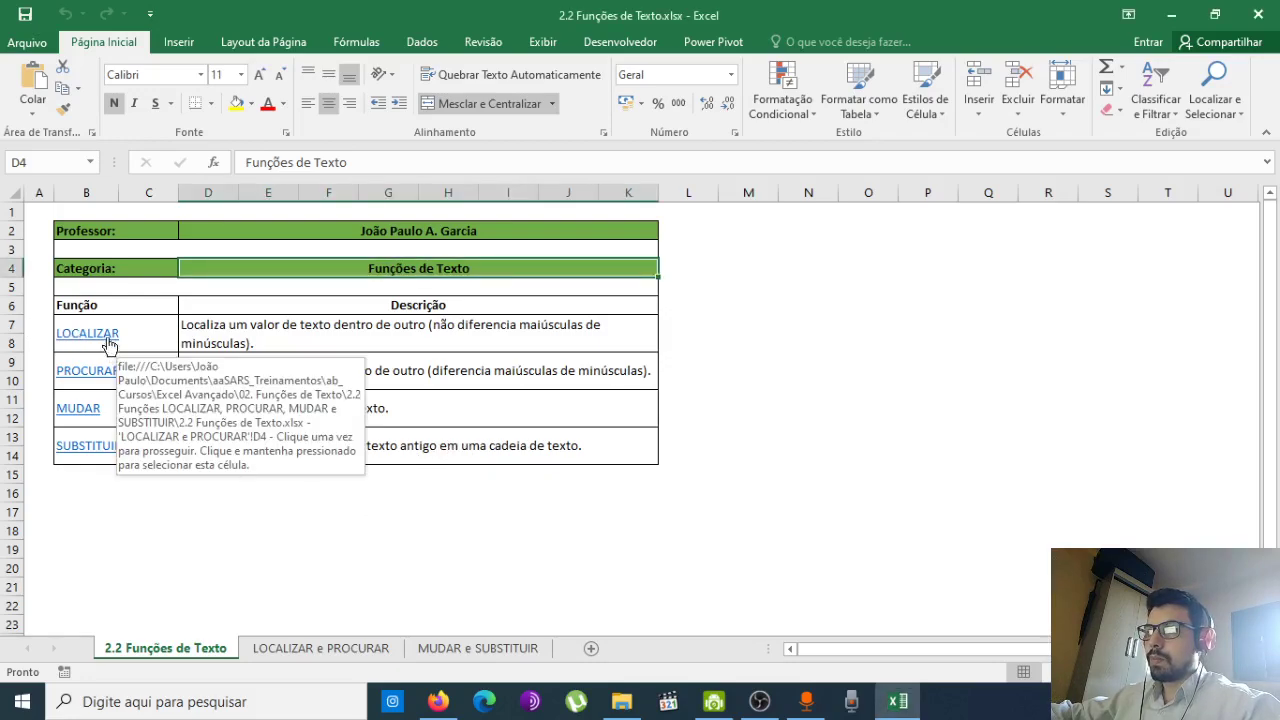
- Follow the LOCALIZAR link to its explanation sheet and review the no_texto and [núm_inicial] argument descriptions
click(75, 337)
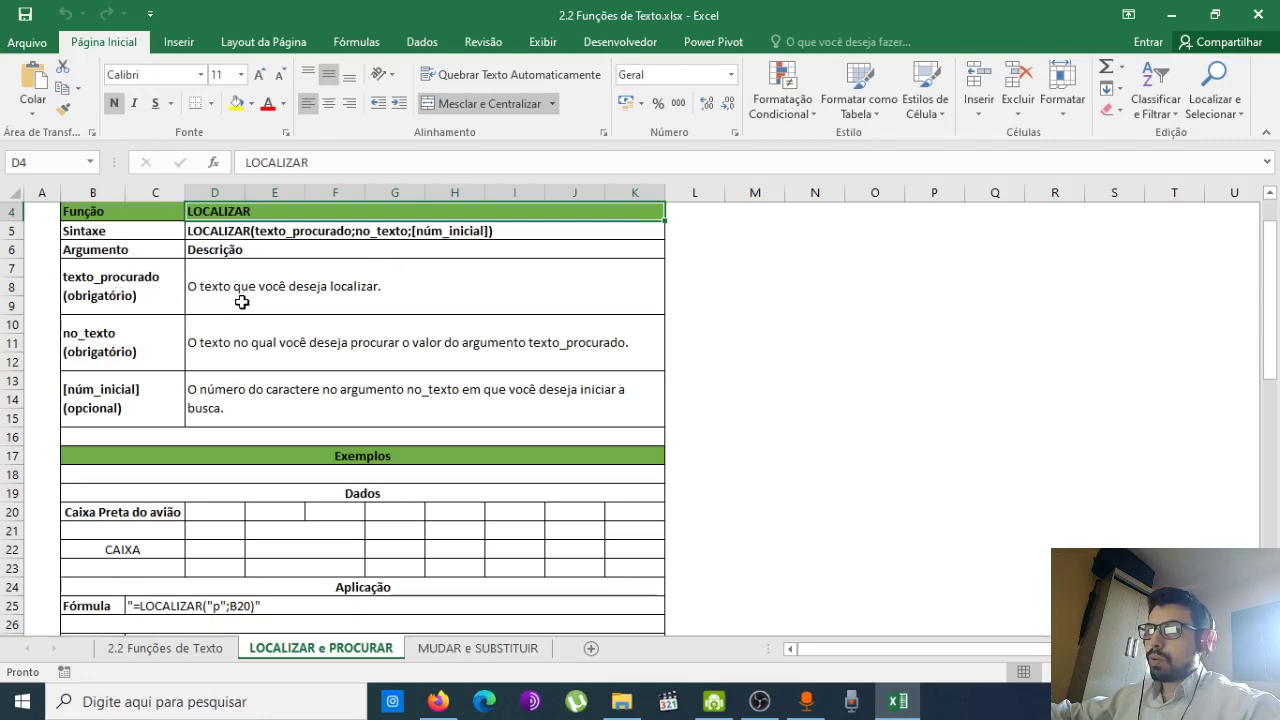
click(155, 340)
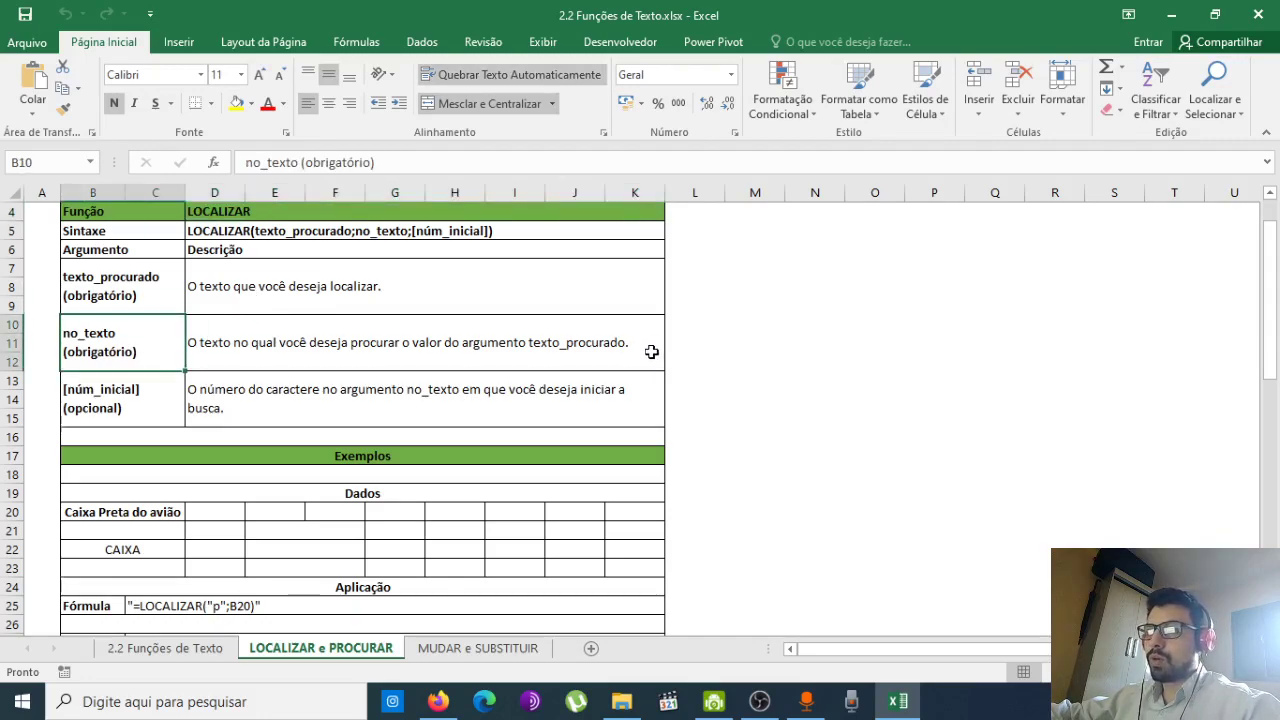
click(165, 406)
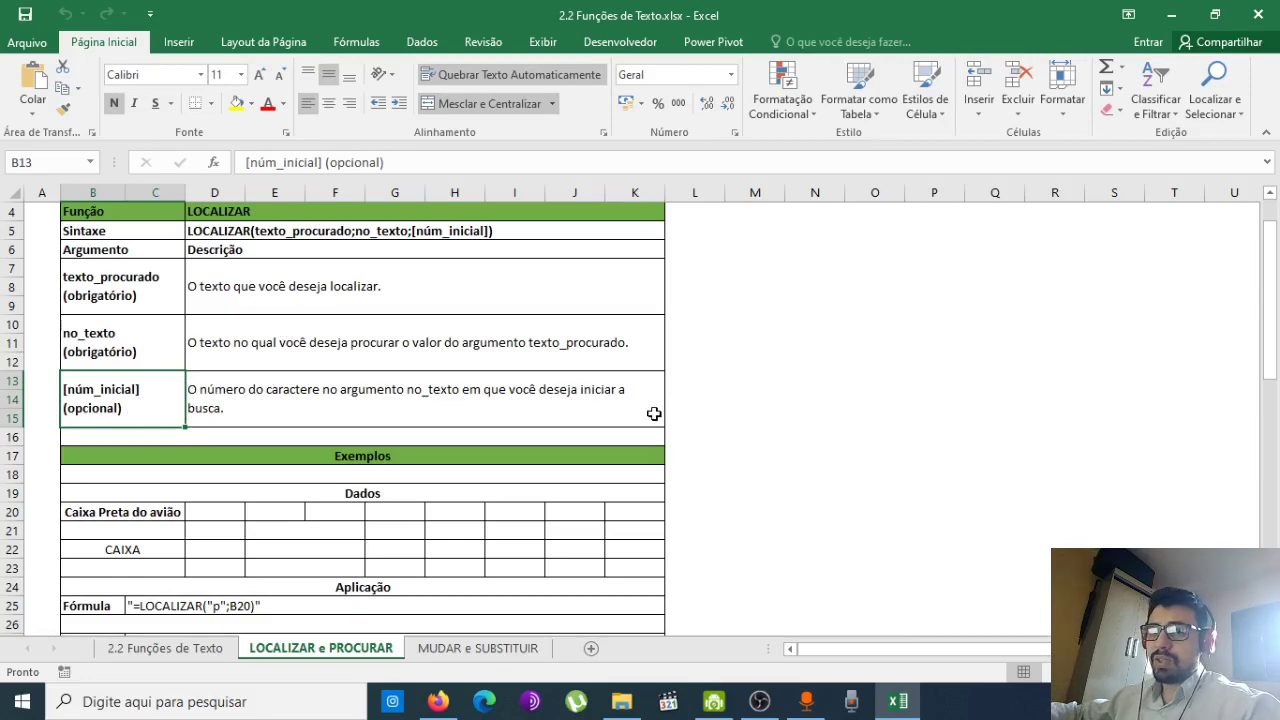
- In the LOCALIZAR examples, inspect the texto_procurado and no_texto arguments of the formula in C27, leaving the formula as is
click(466, 456)
scroll(450, 472, down, 1)
scroll(450, 472, down, 3)
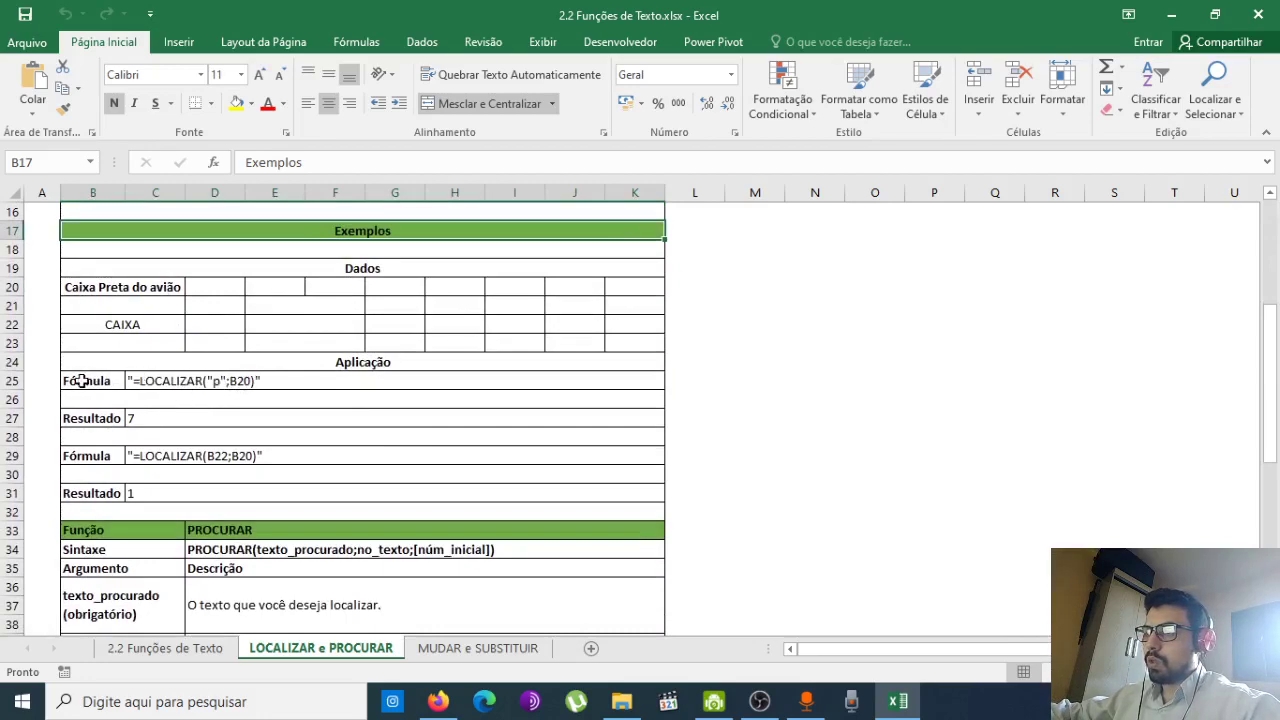
click(214, 416)
double_click(214, 416)
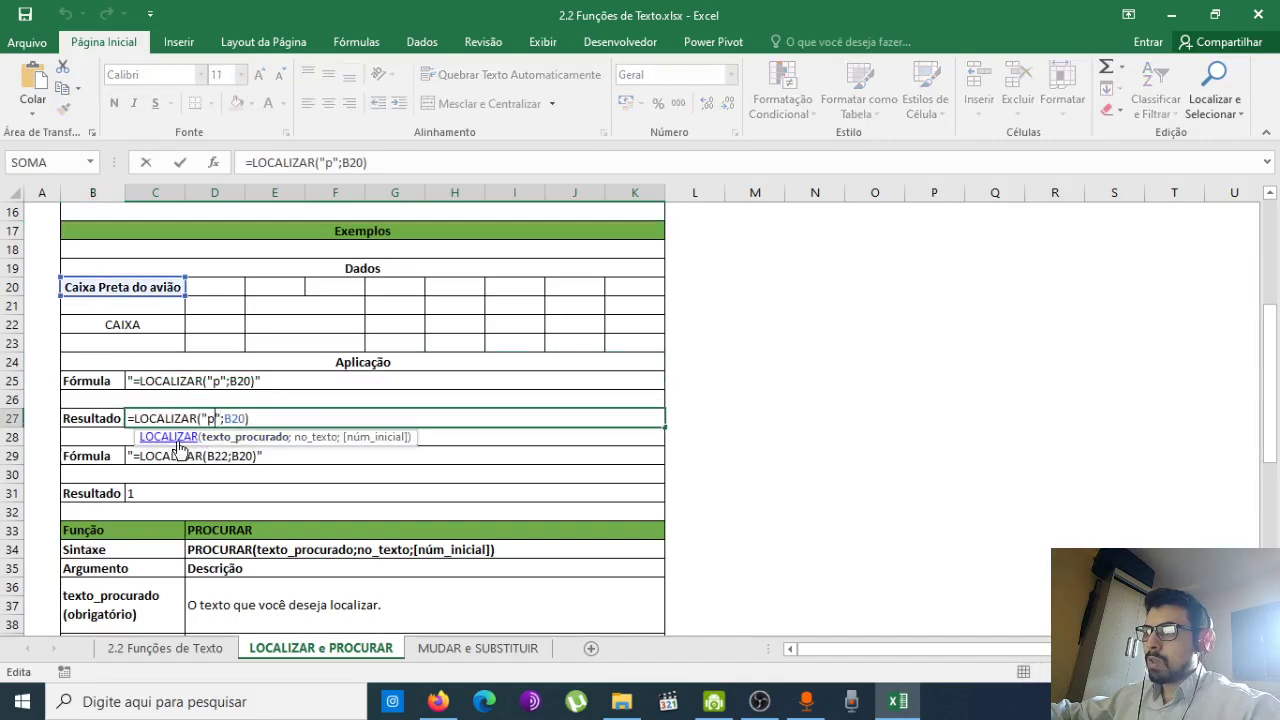
click(227, 444)
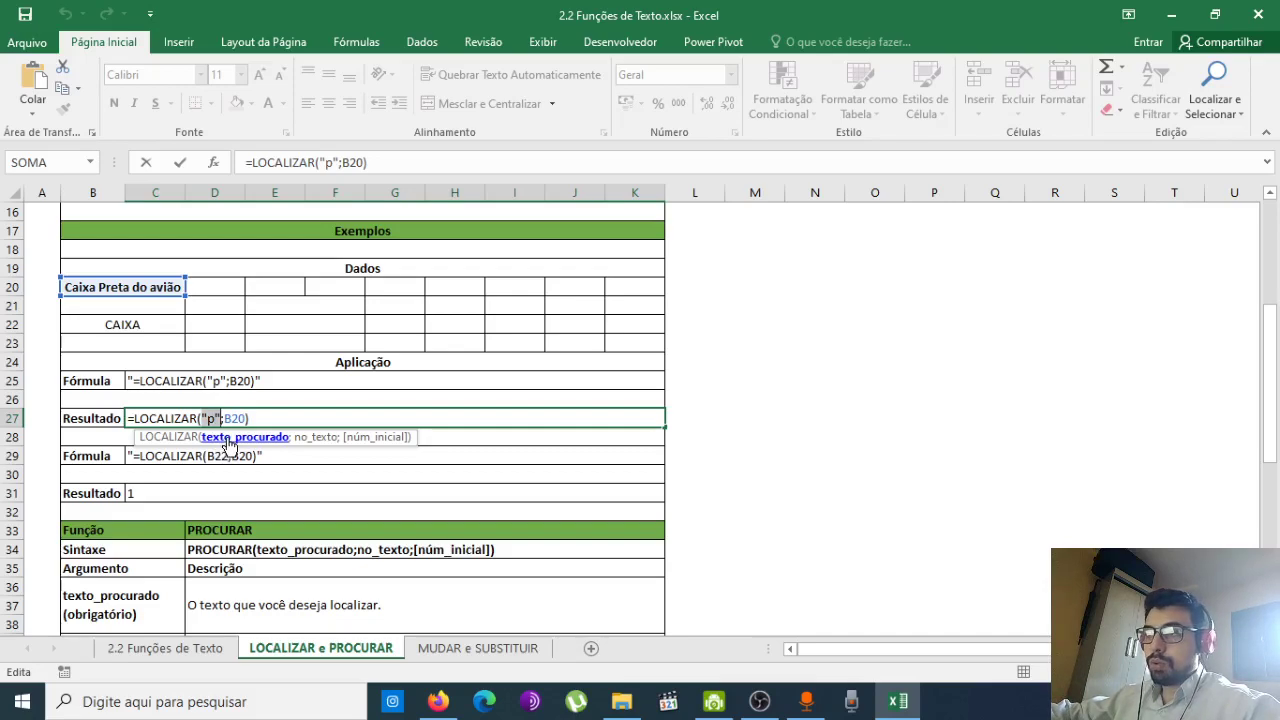
click(312, 440)
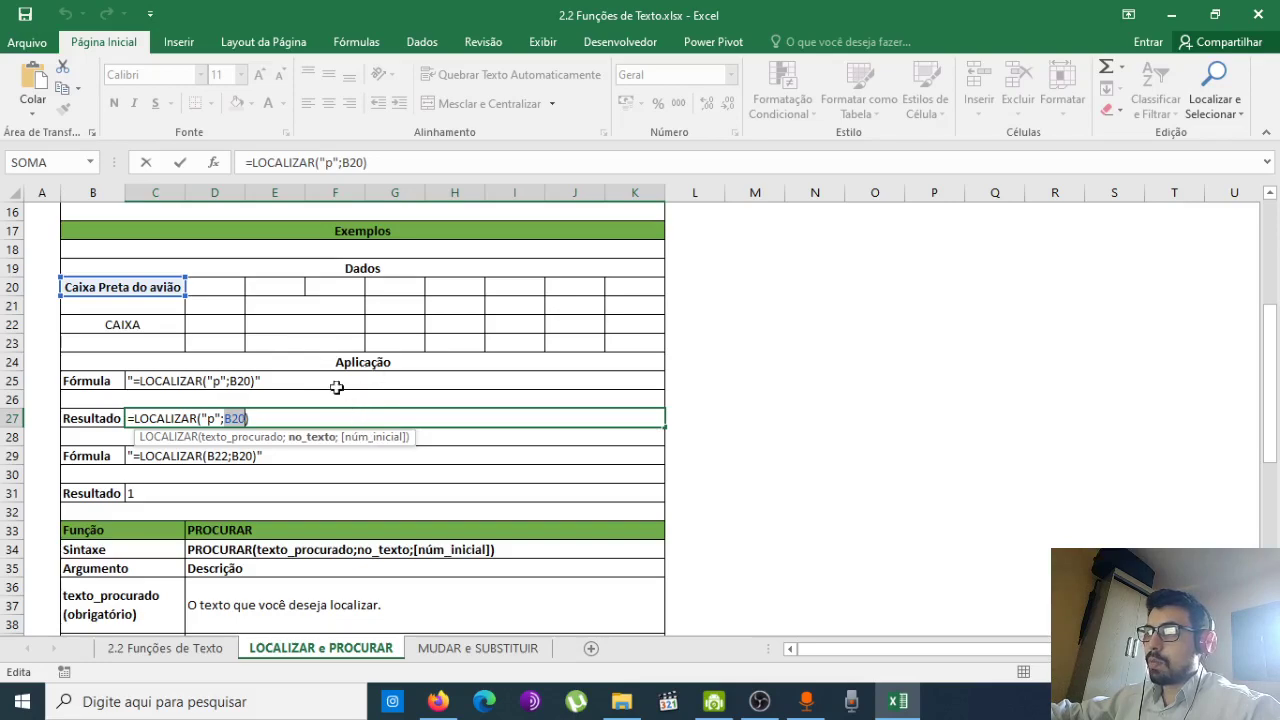
key(Return)
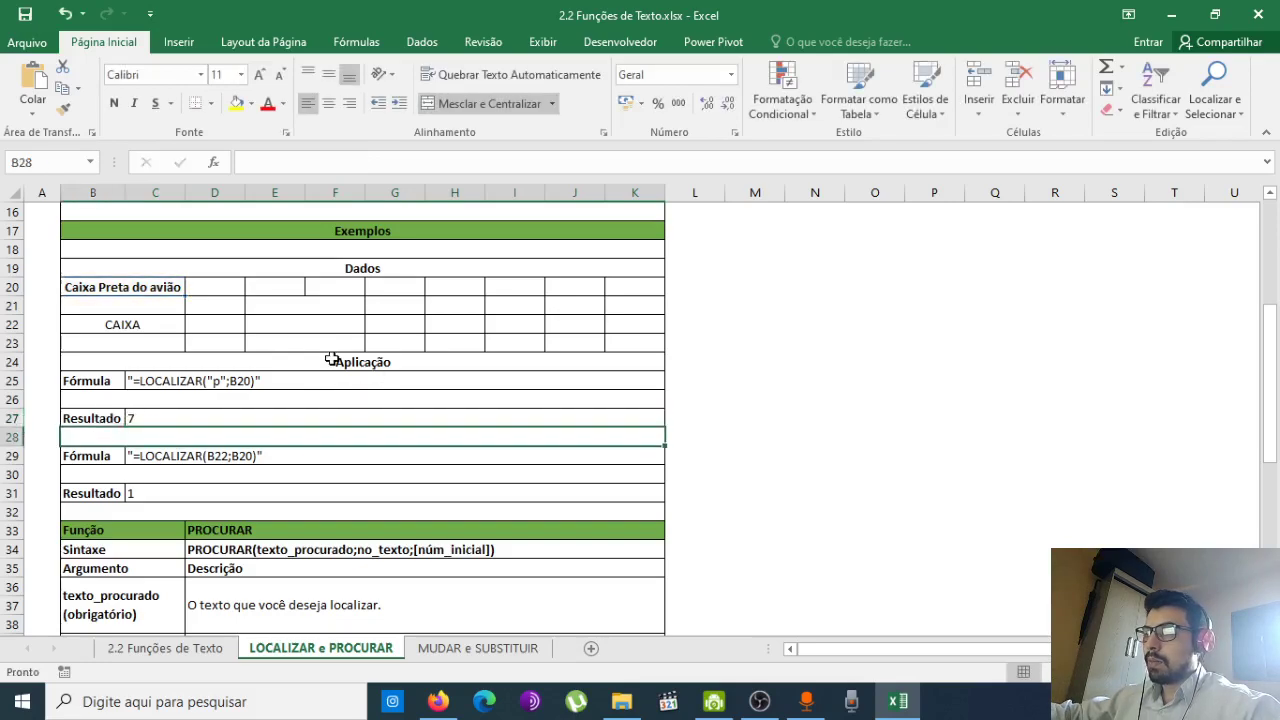
click(142, 418)
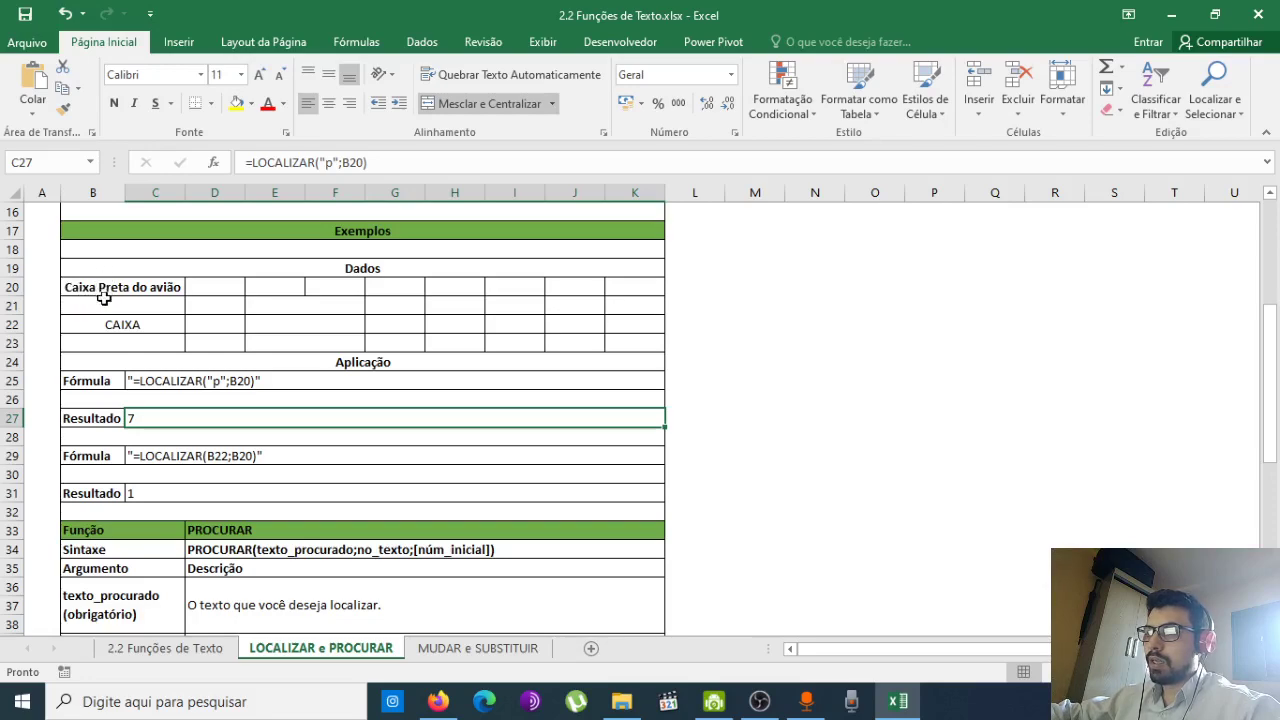
- Inspect the texto_procurado and no_texto arguments of the second LOCALIZAR example formula in C31, leaving it as is
double_click(153, 494)
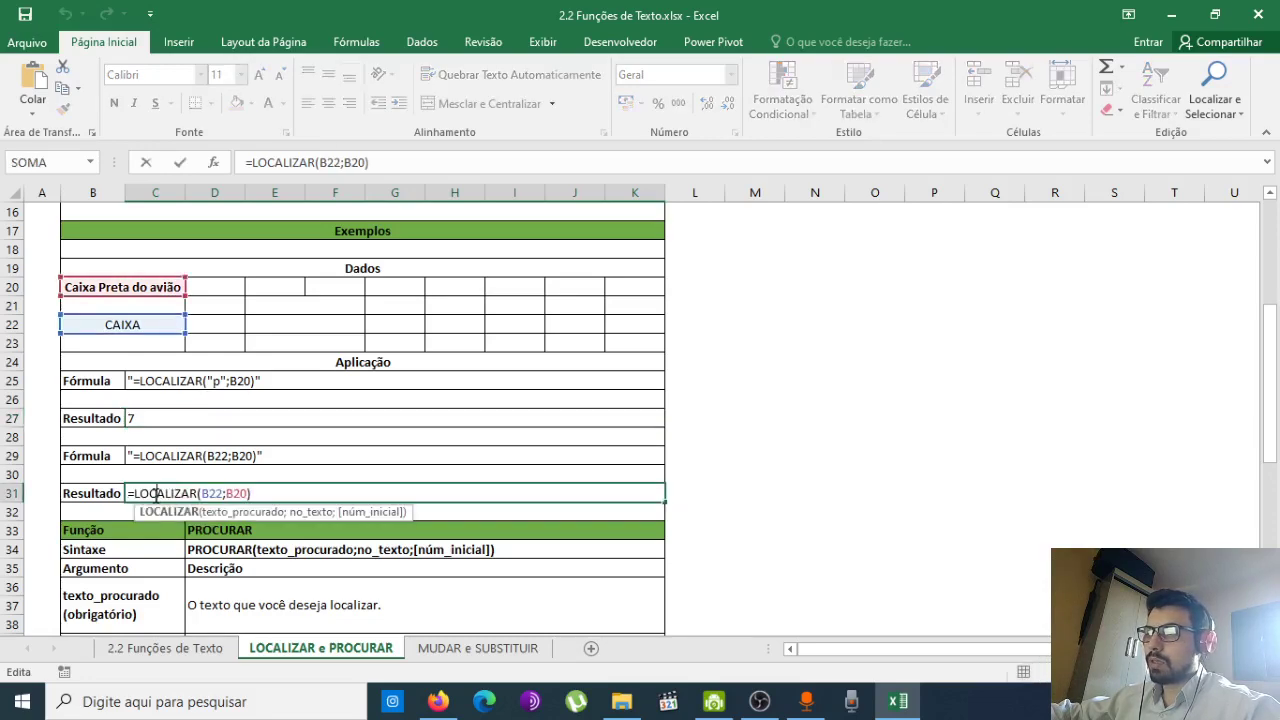
click(219, 512)
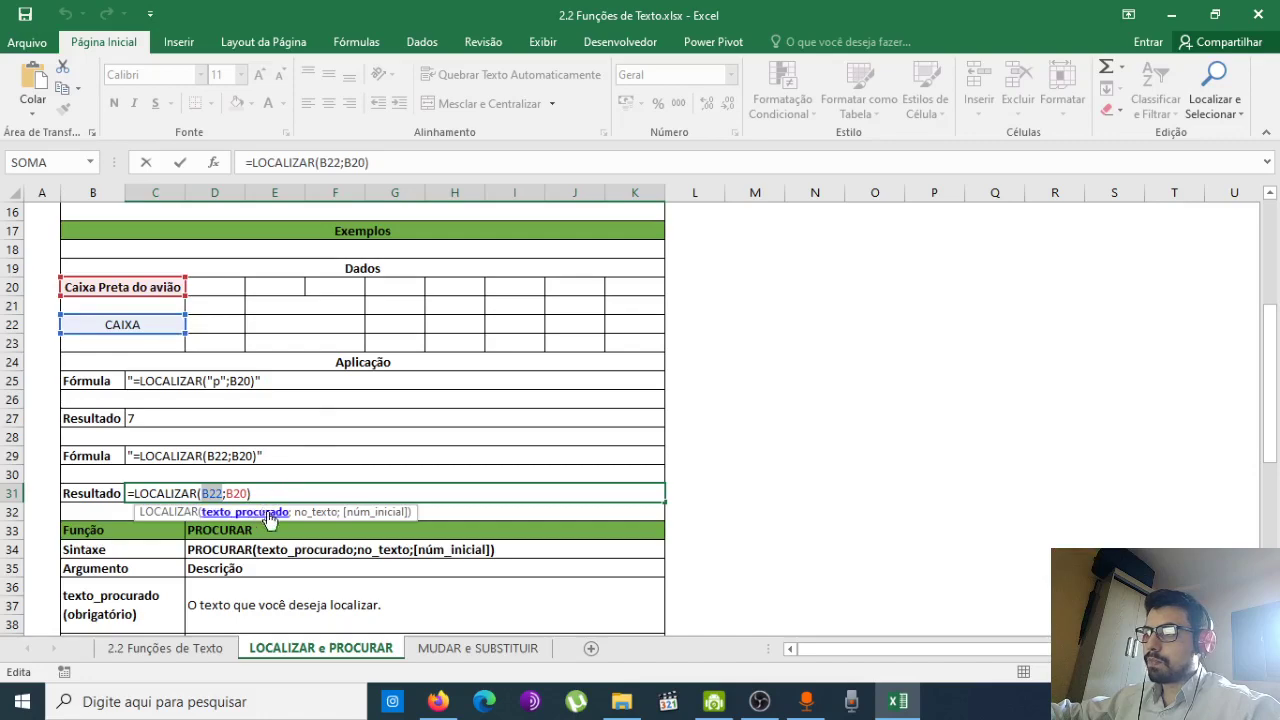
click(308, 513)
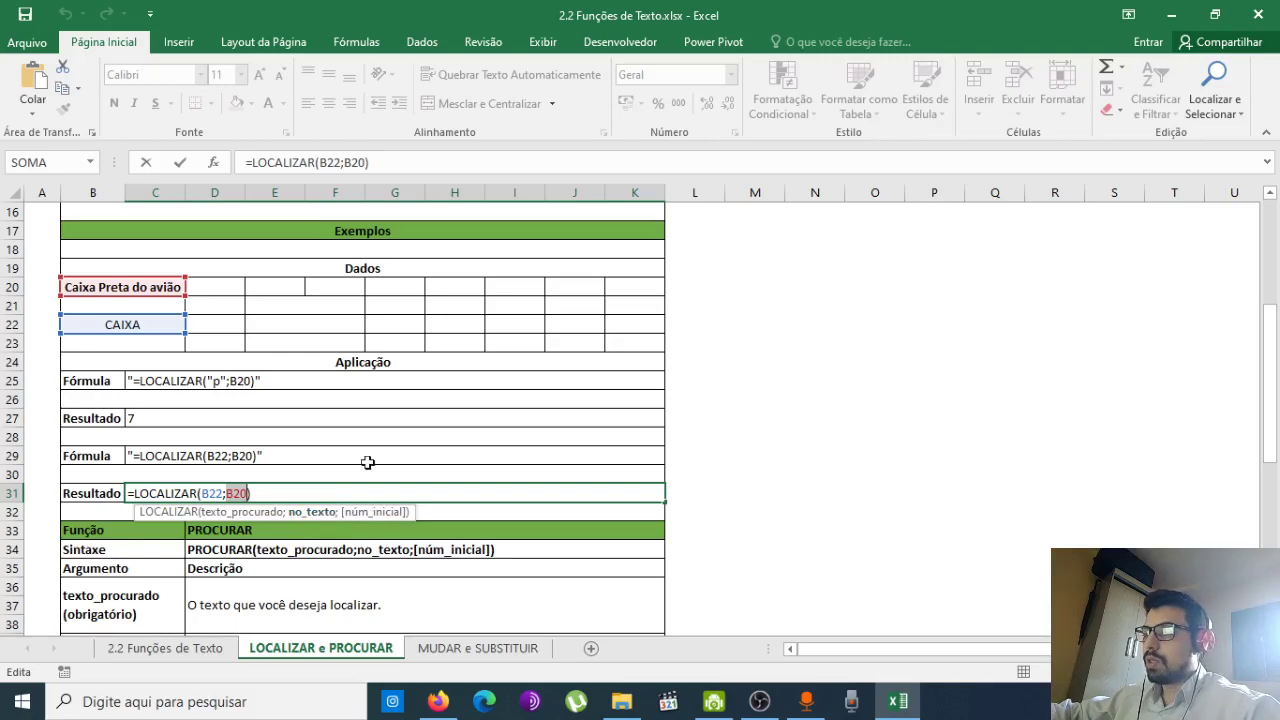
key(Return)
click(187, 487)
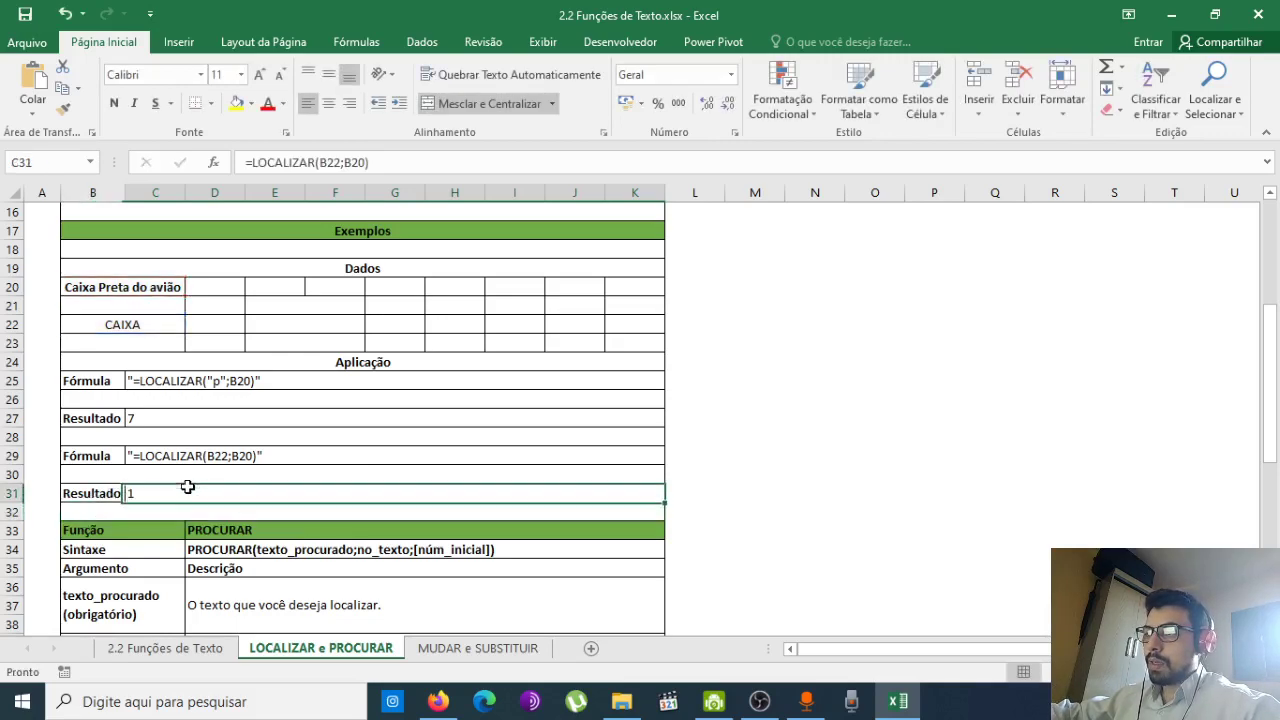
- Try adding a start position of 5 to the C31 formula, making it =LOCALIZAR(B22;B20;5)
double_click(187, 487)
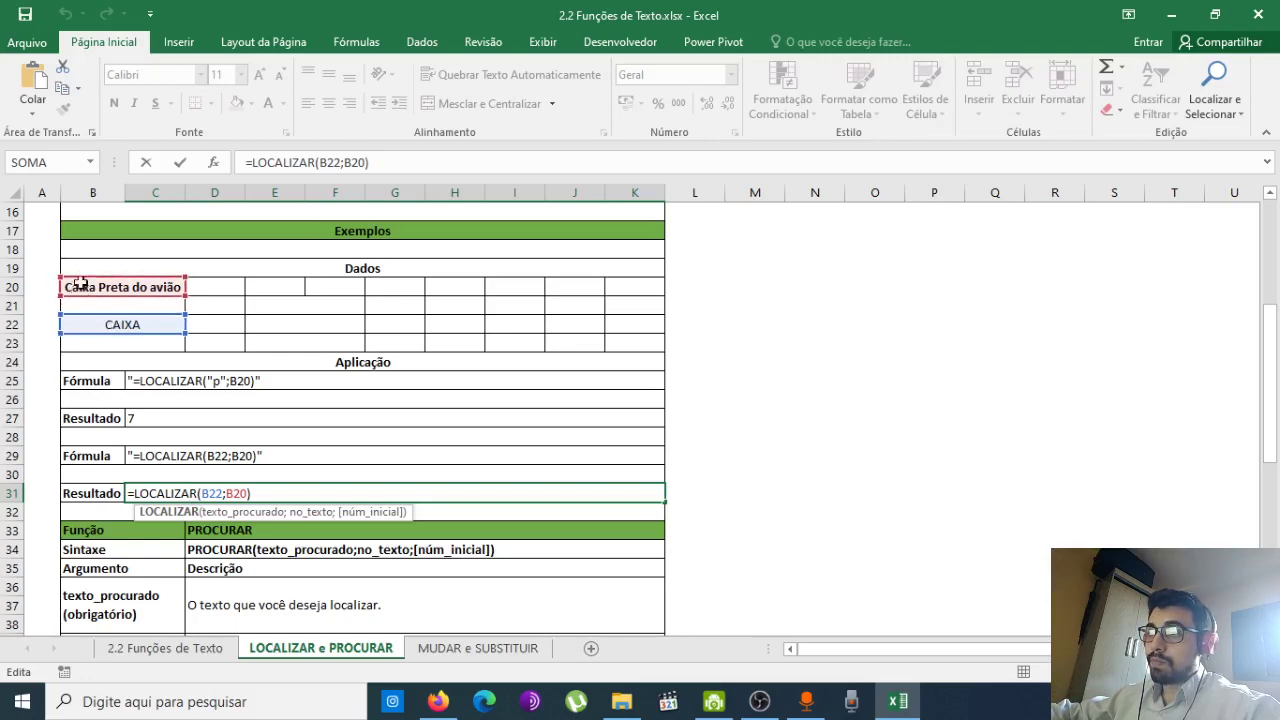
click(250, 493)
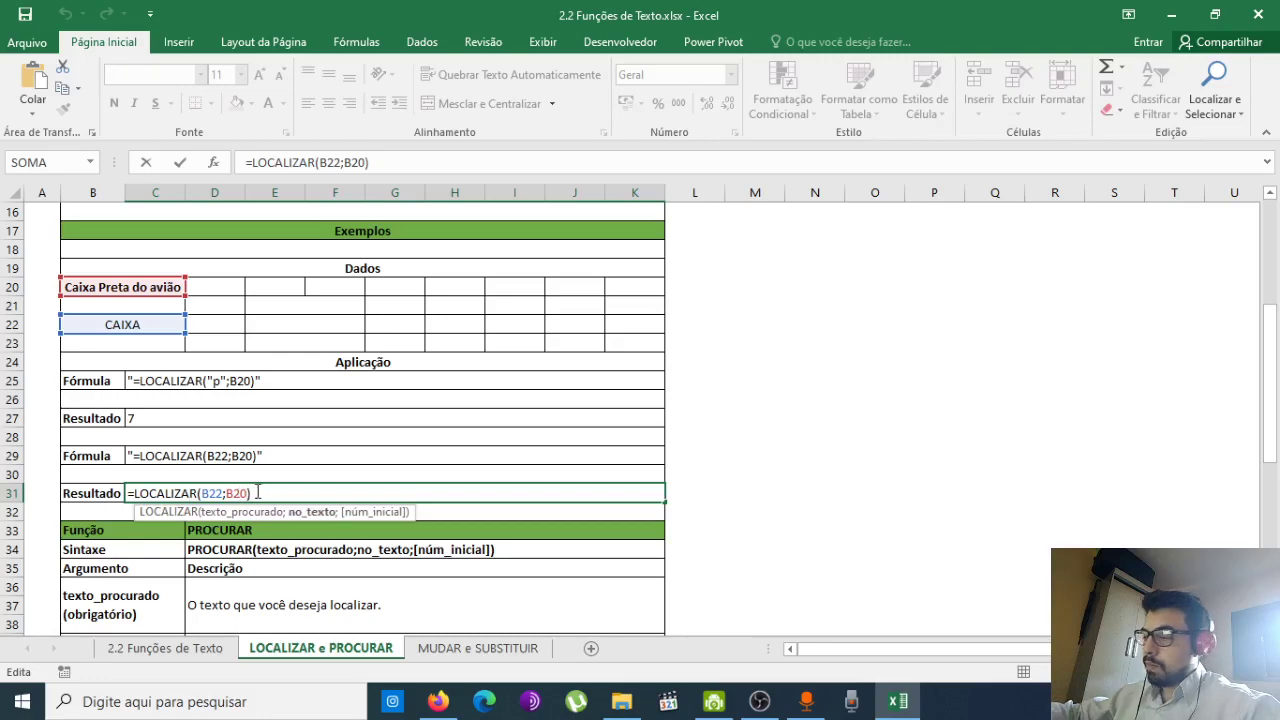
text(;5)
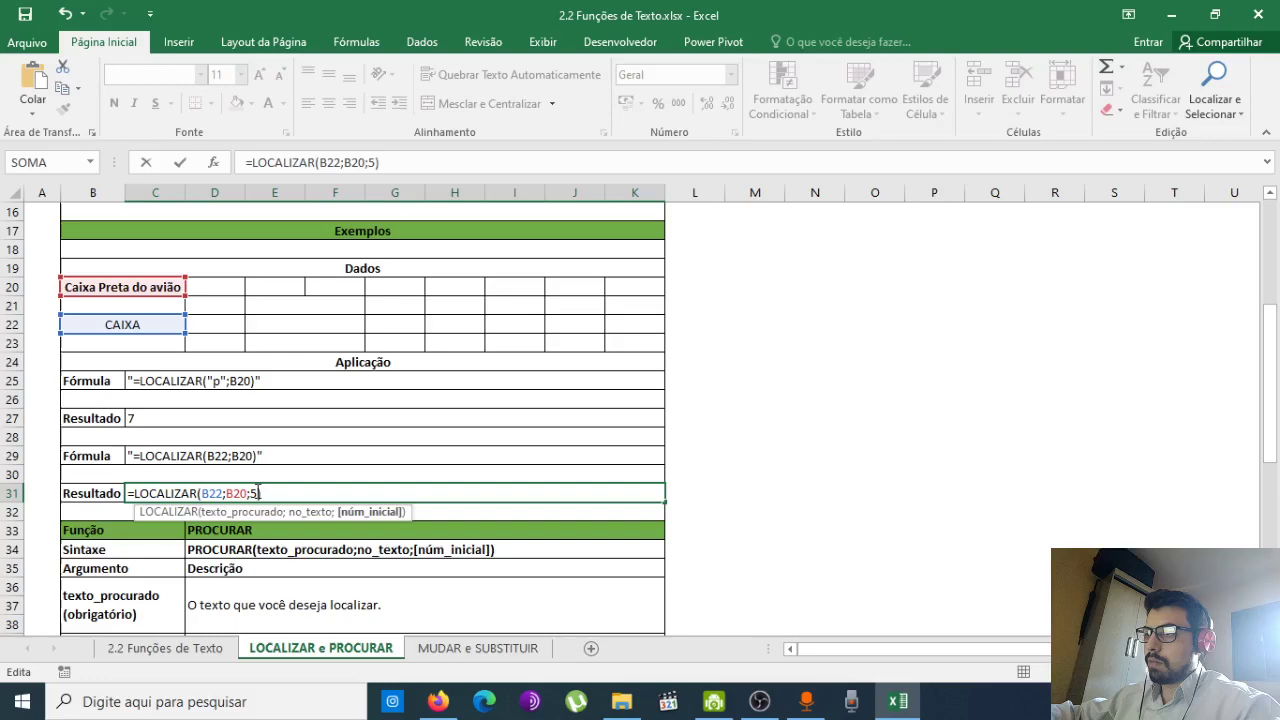
key(Return)
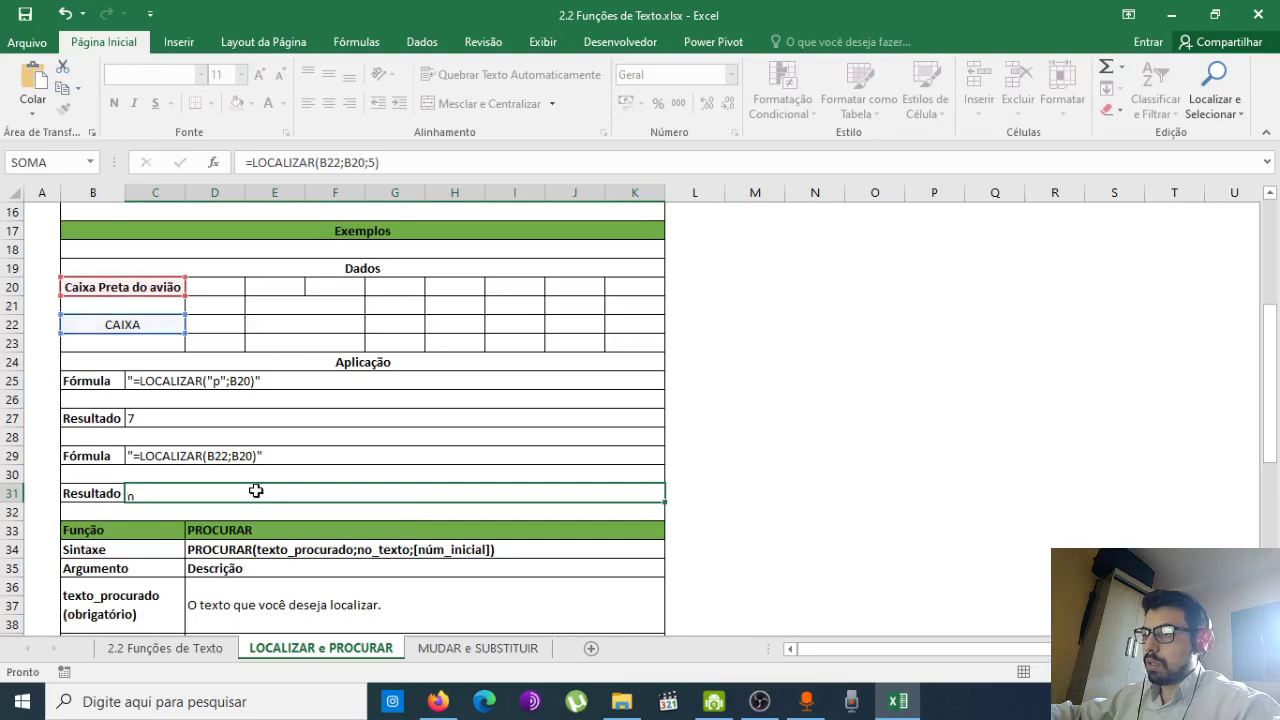
- Remove the start position argument from C31 so the formula reads =LOCALIZAR(B22;B20)
double_click(256, 493)
text(5)
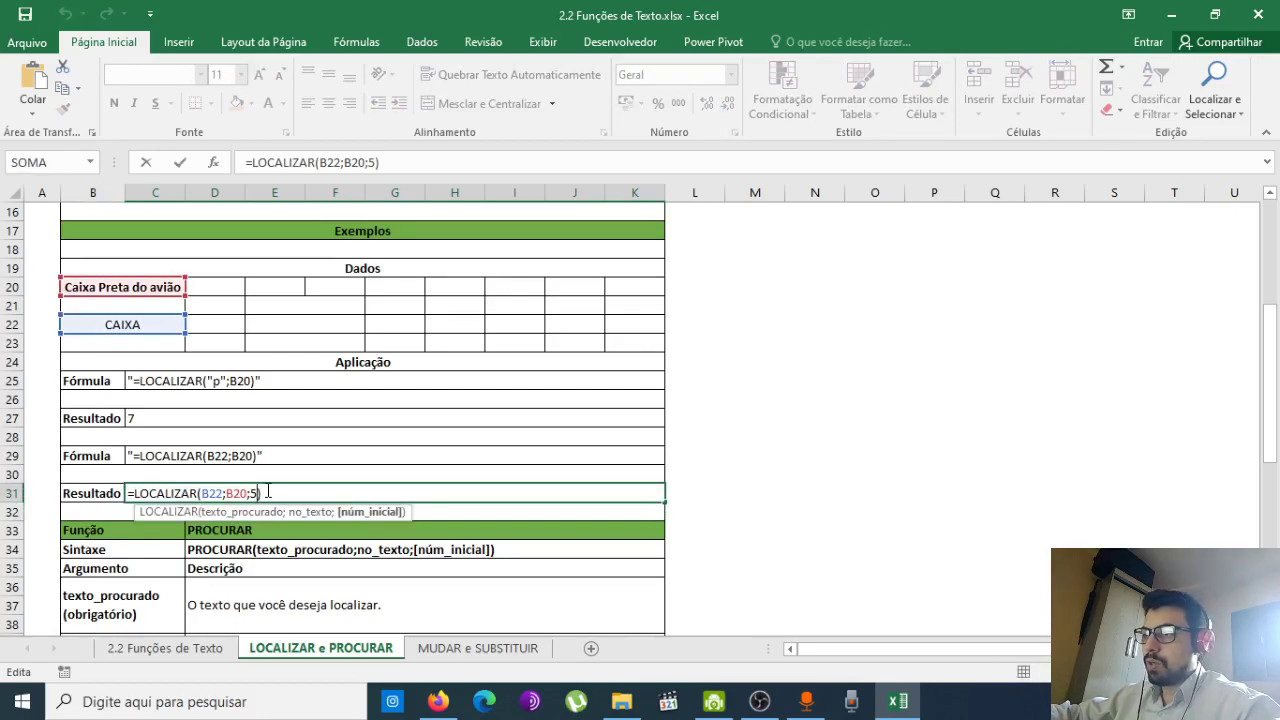
key(BackSpace)
key(BackSpace)
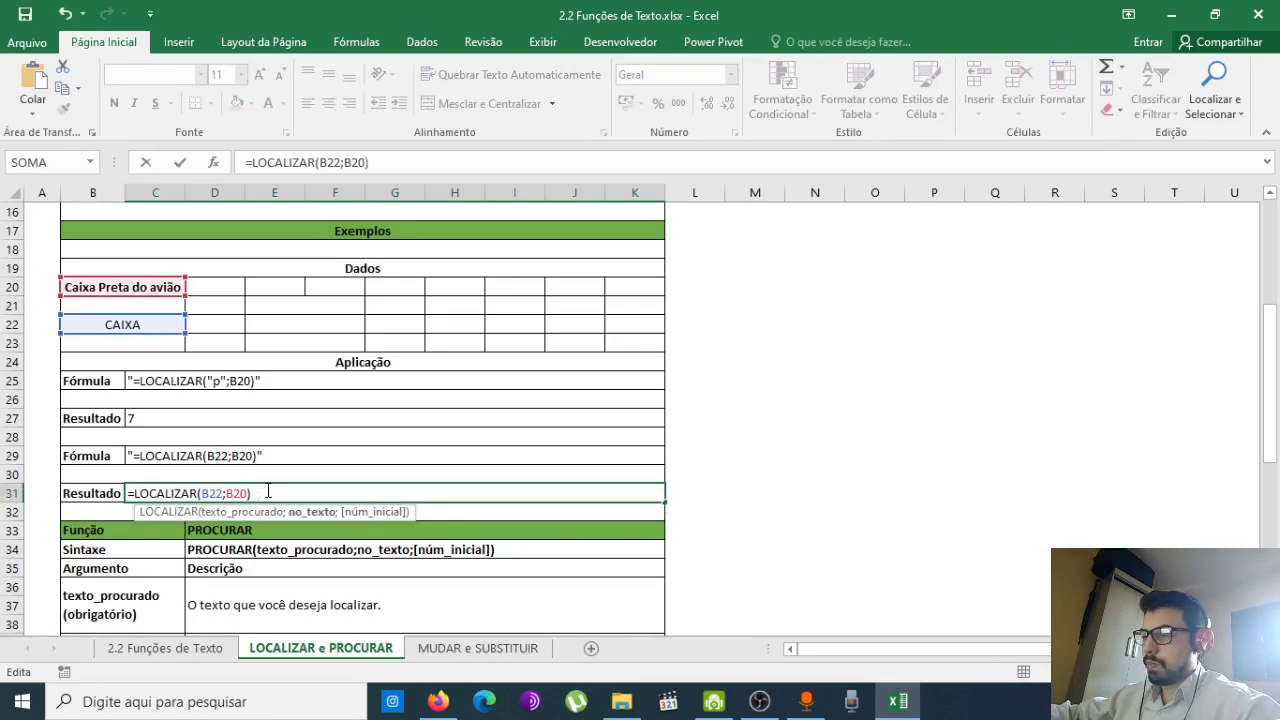
key(Return)
- Review the PROCURAR function's syntax and the descriptions of texto_procurado, no_texto and [núm_inicial]
click(284, 530)
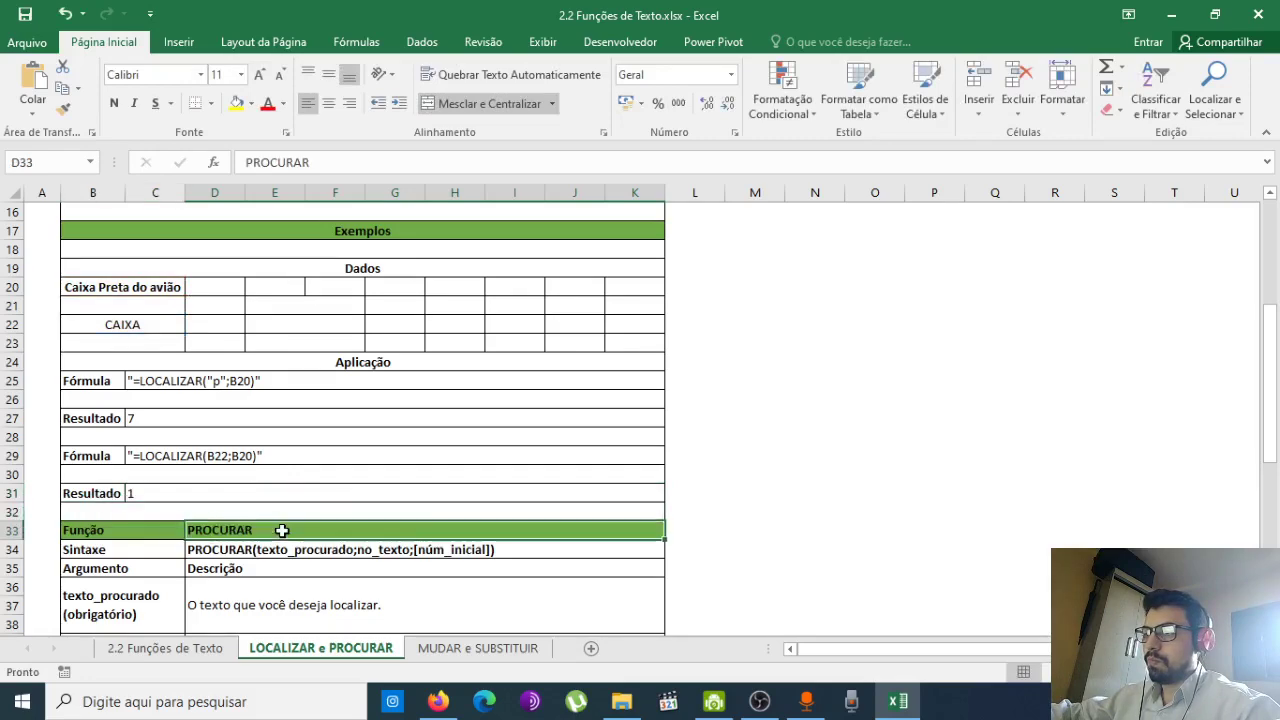
scroll(284, 530, down, 4)
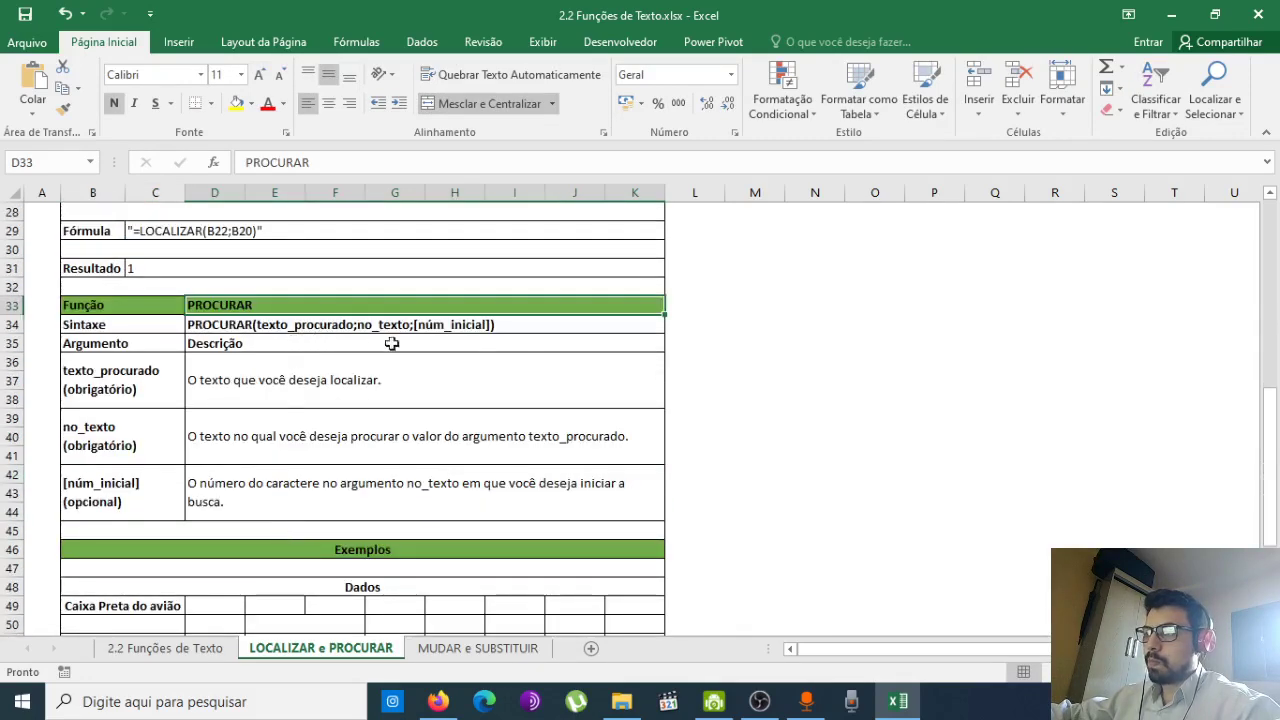
click(535, 329)
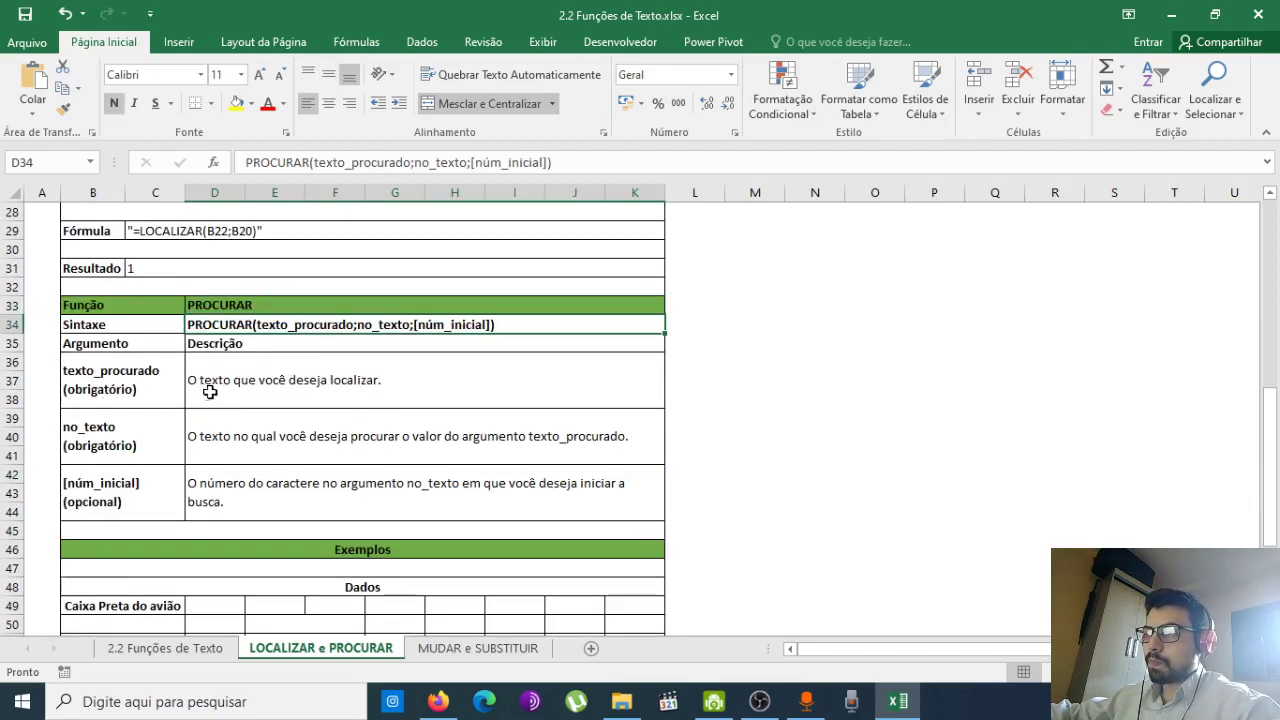
click(163, 394)
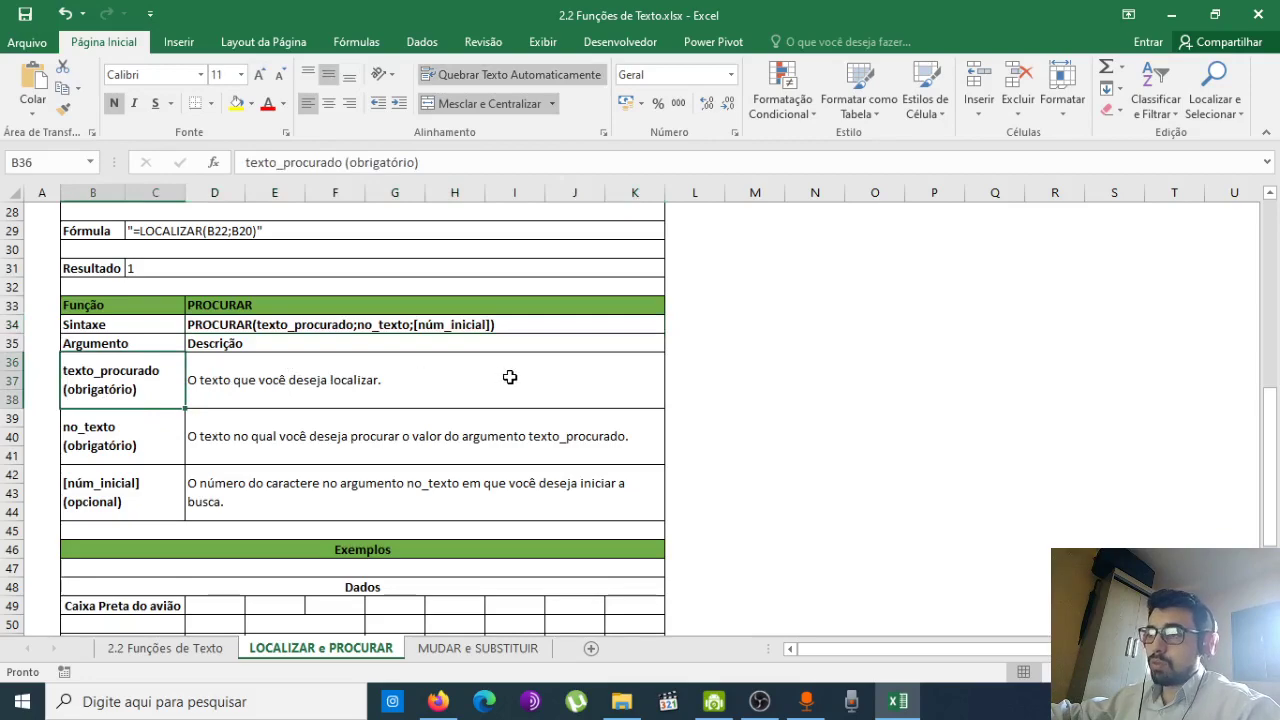
click(164, 449)
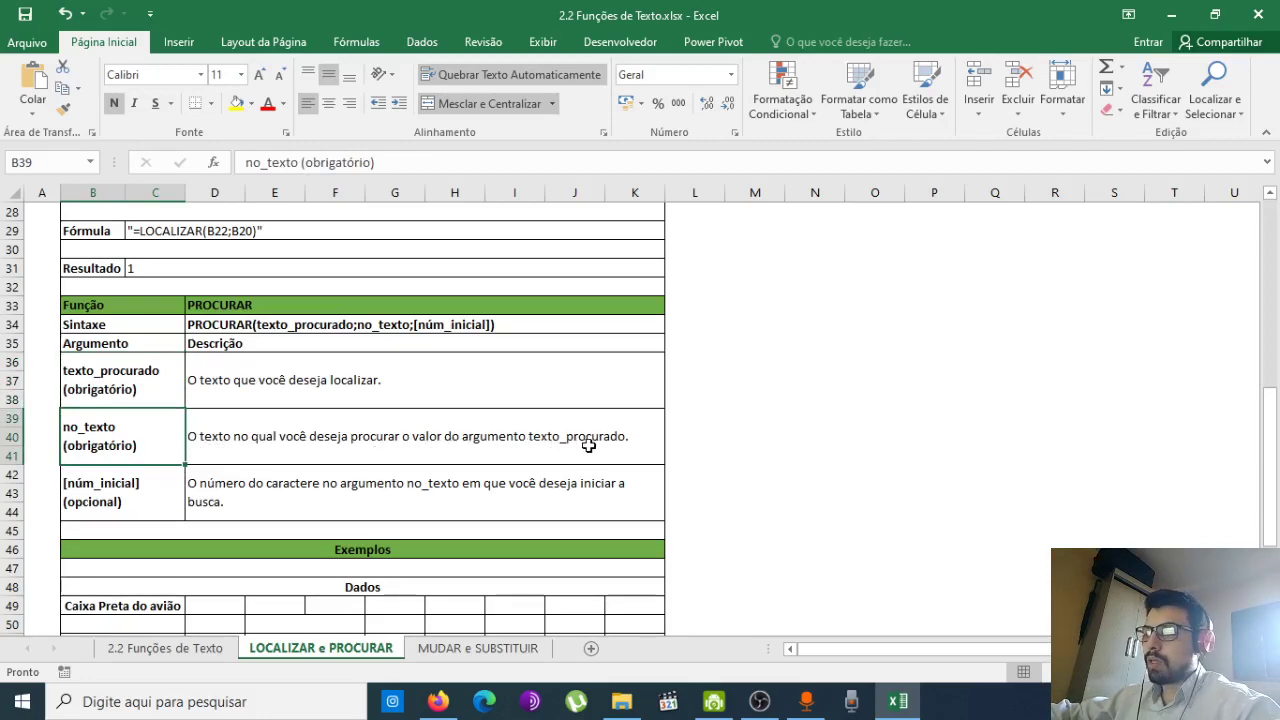
click(148, 495)
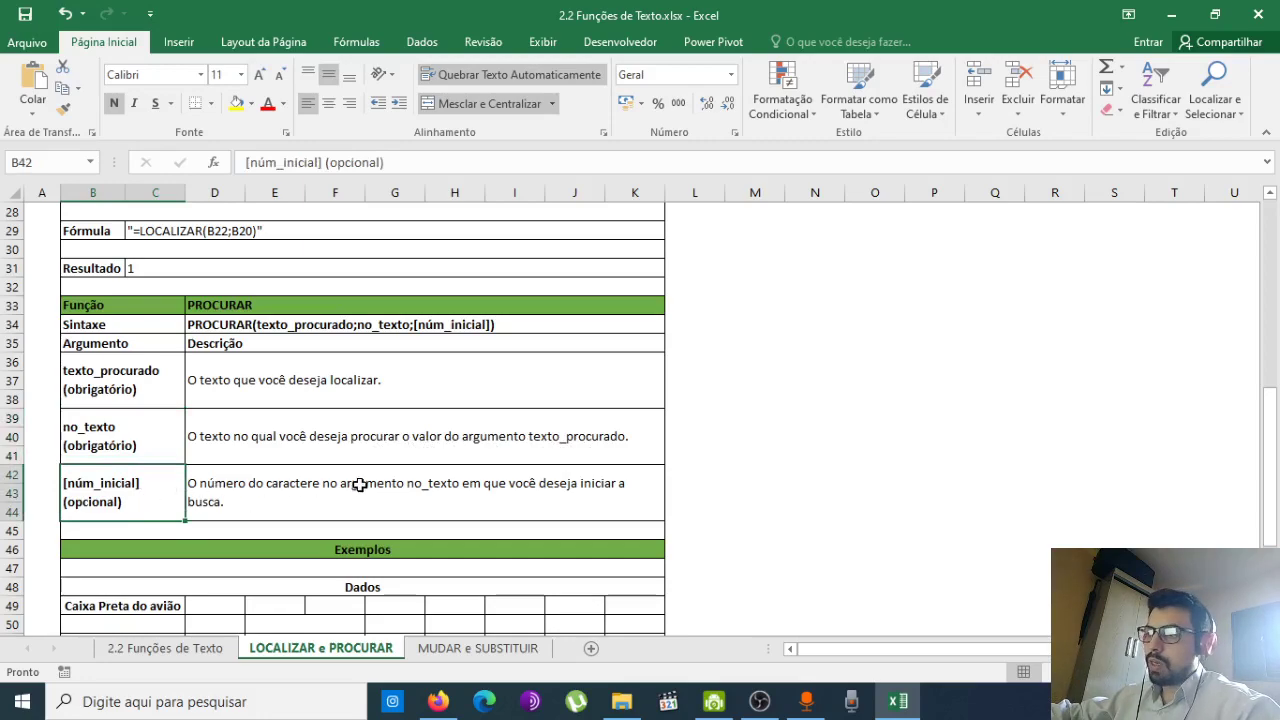
- In the PROCURAR examples, inspect the search text and source text arguments of the formula in C56, leaving it as is
scroll(358, 406, up, 6)
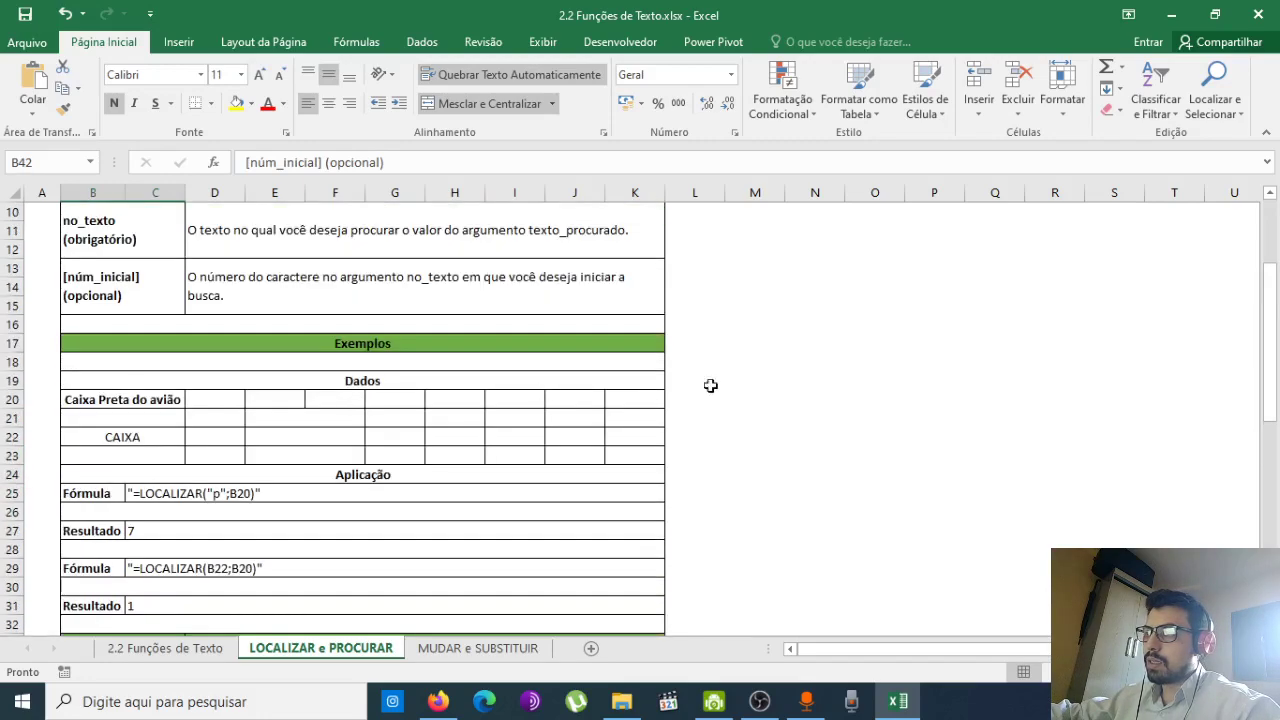
drag(1268, 324, 1268, 528)
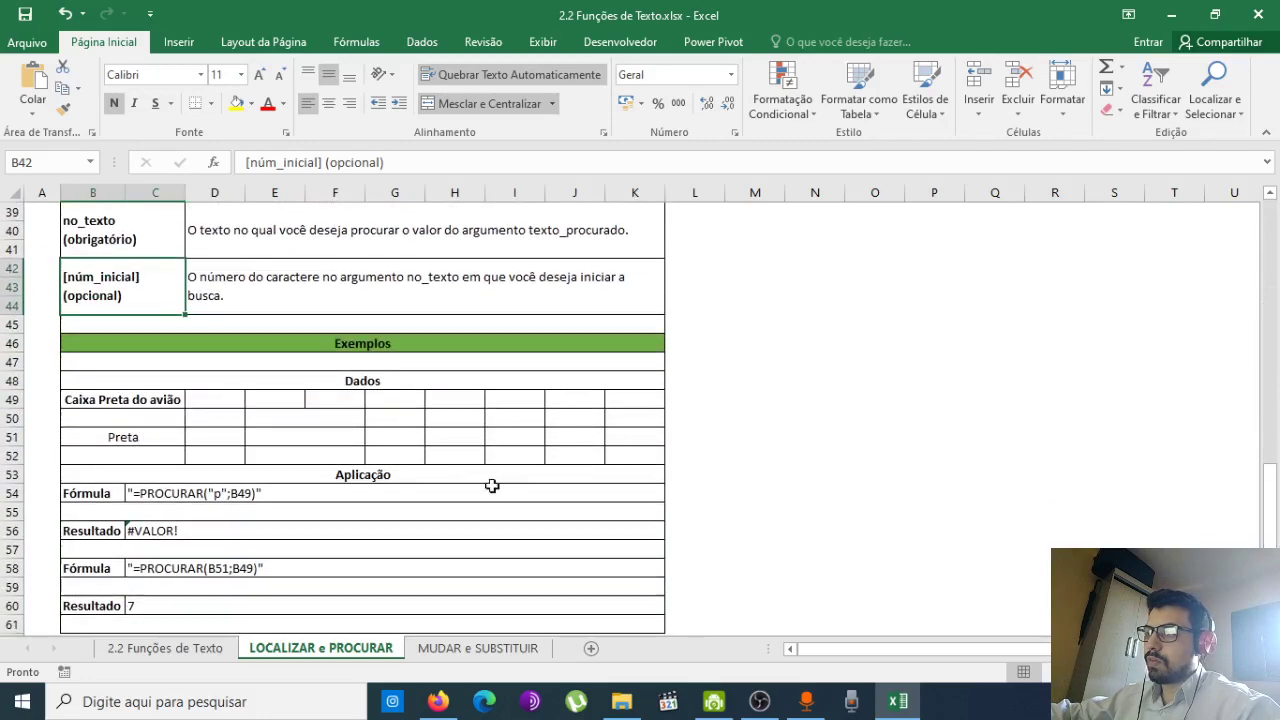
click(385, 414)
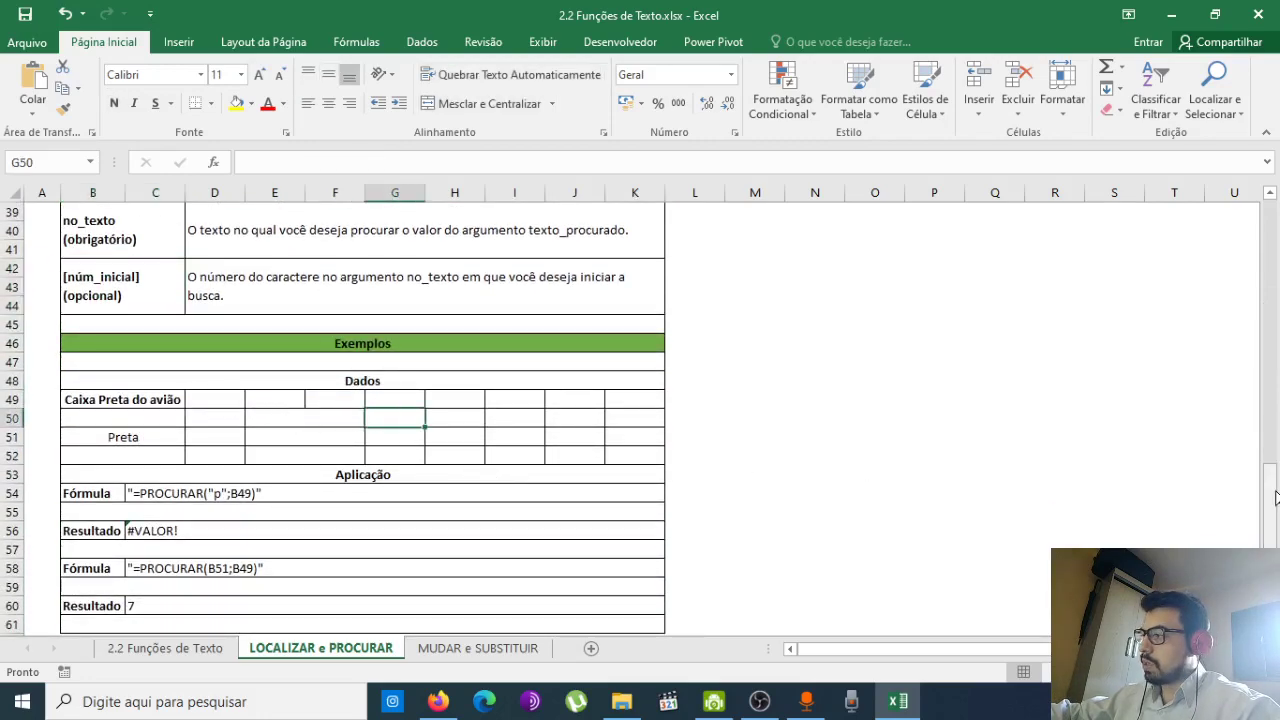
double_click(220, 531)
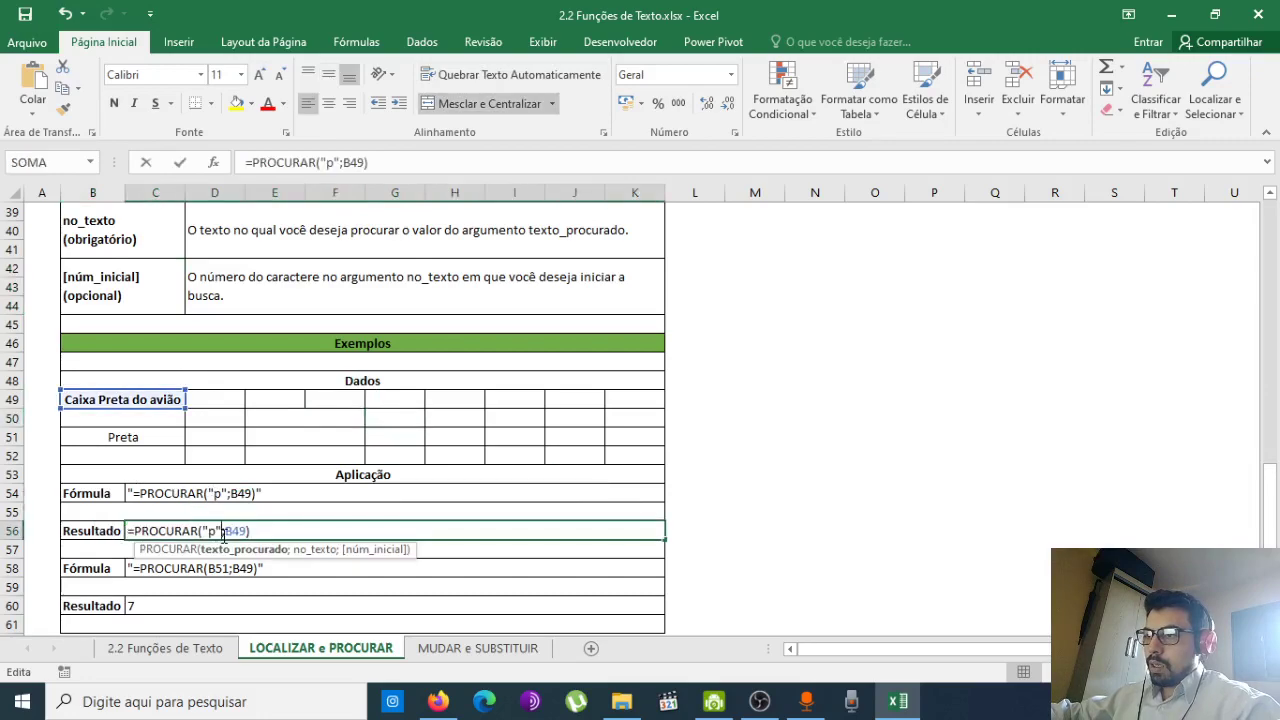
double_click(214, 531)
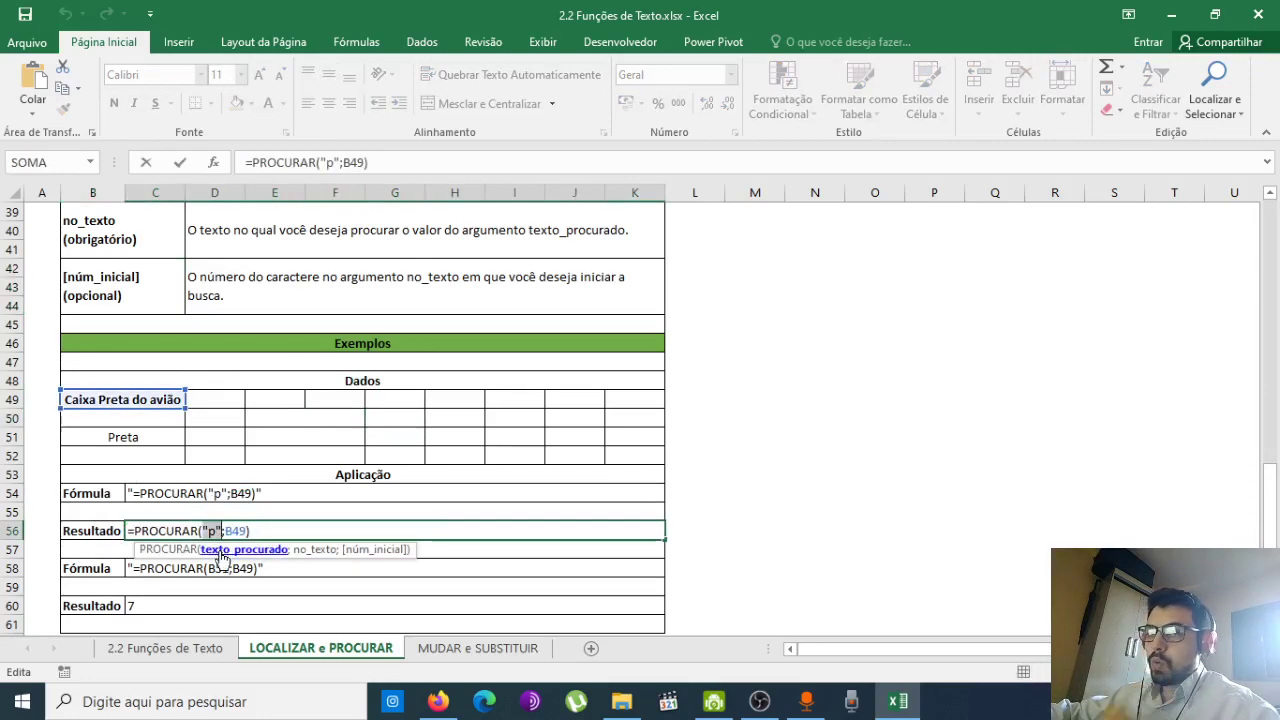
click(311, 550)
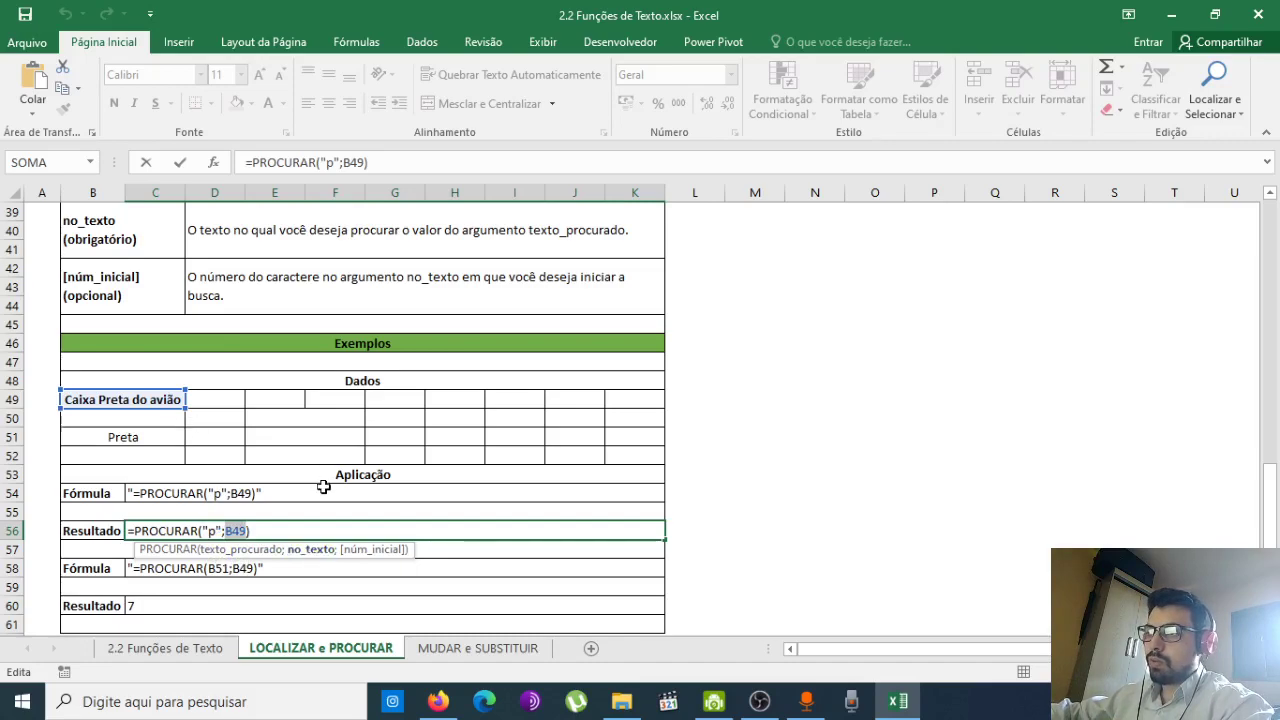
key(Return)
double_click(202, 531)
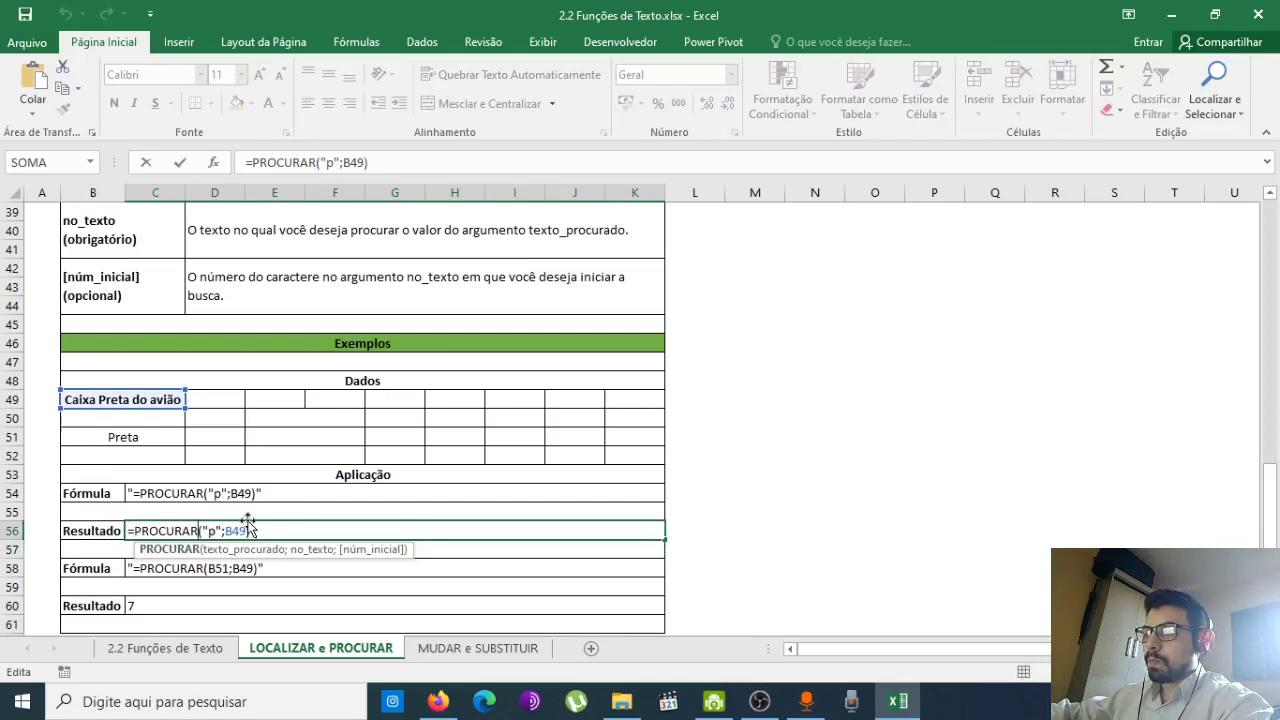
key(Return)
click(213, 531)
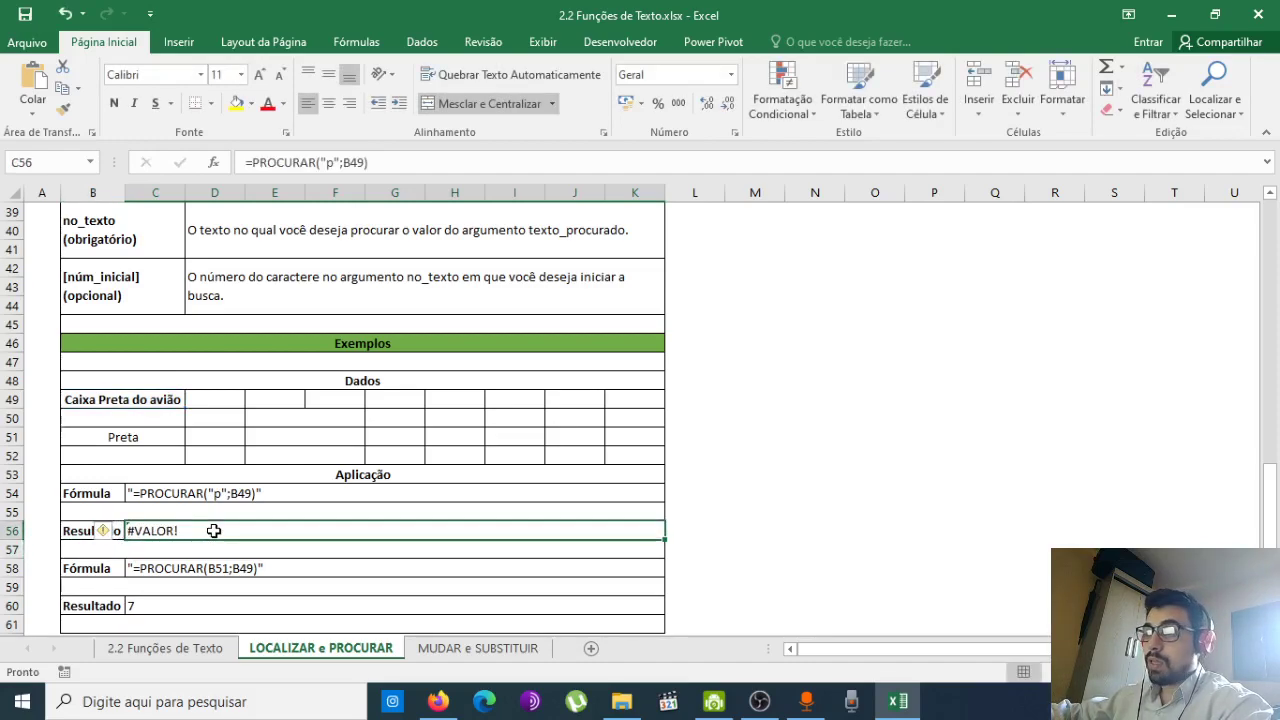
- Inspect the texto_procurado and no_texto arguments of the PROCURAR formula in C60 and the search text in B51, leaving the formula as is
double_click(216, 600)
click(250, 626)
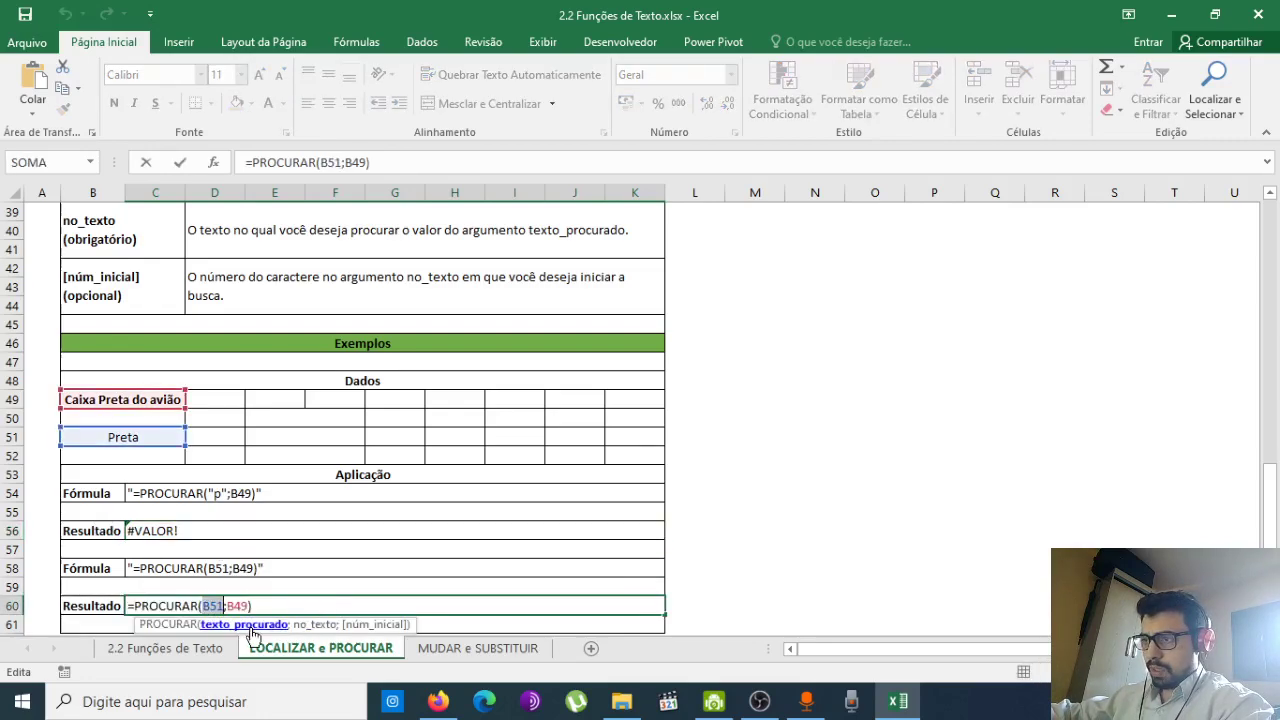
key(shift+Right)
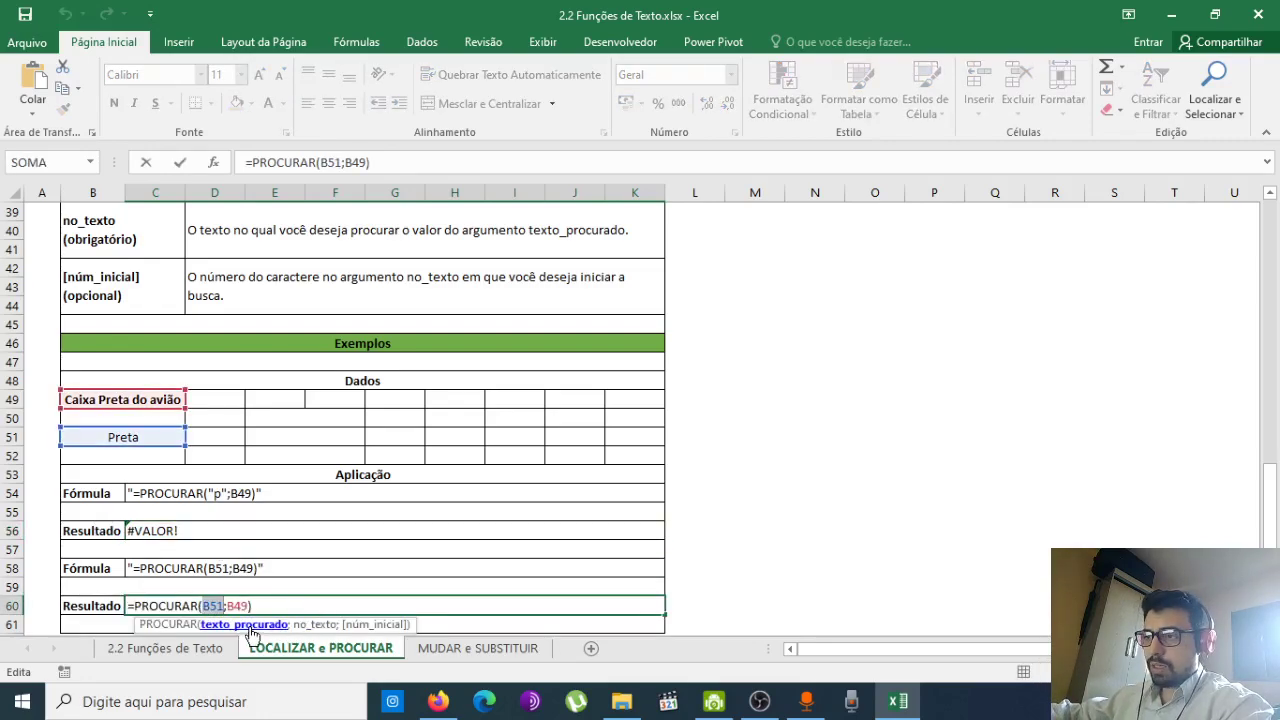
click(310, 624)
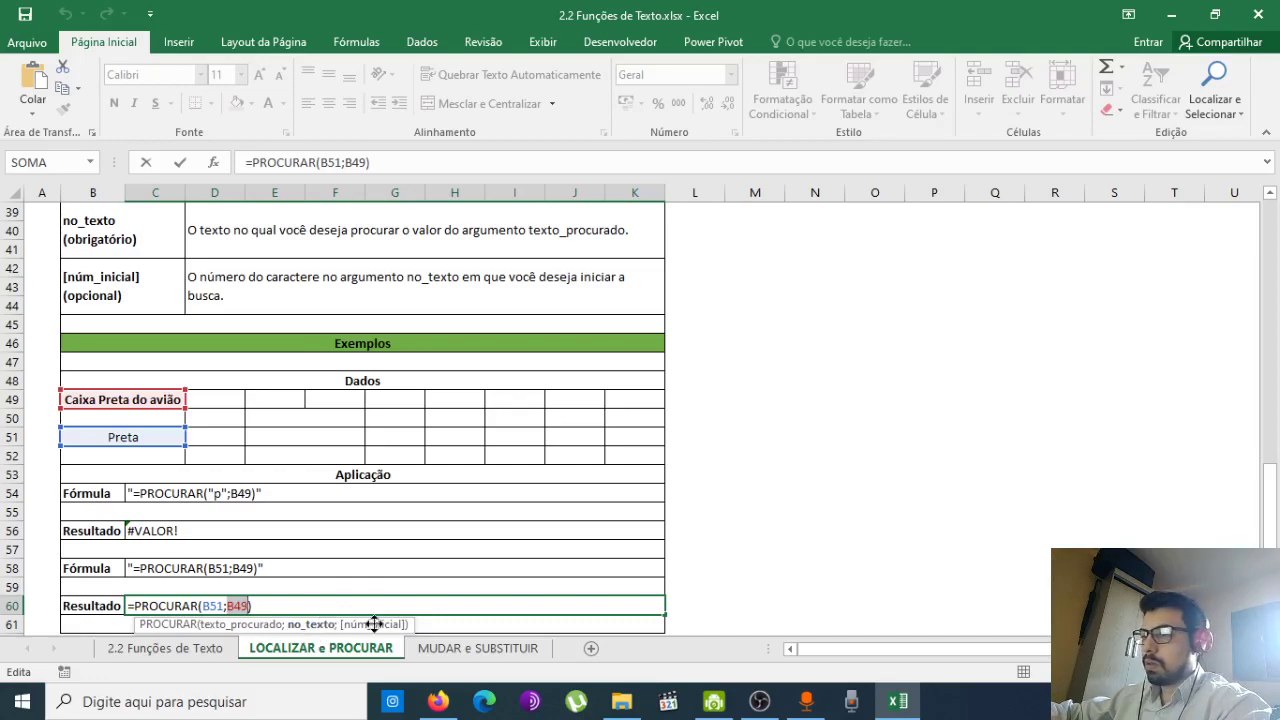
key(Return)
click(141, 436)
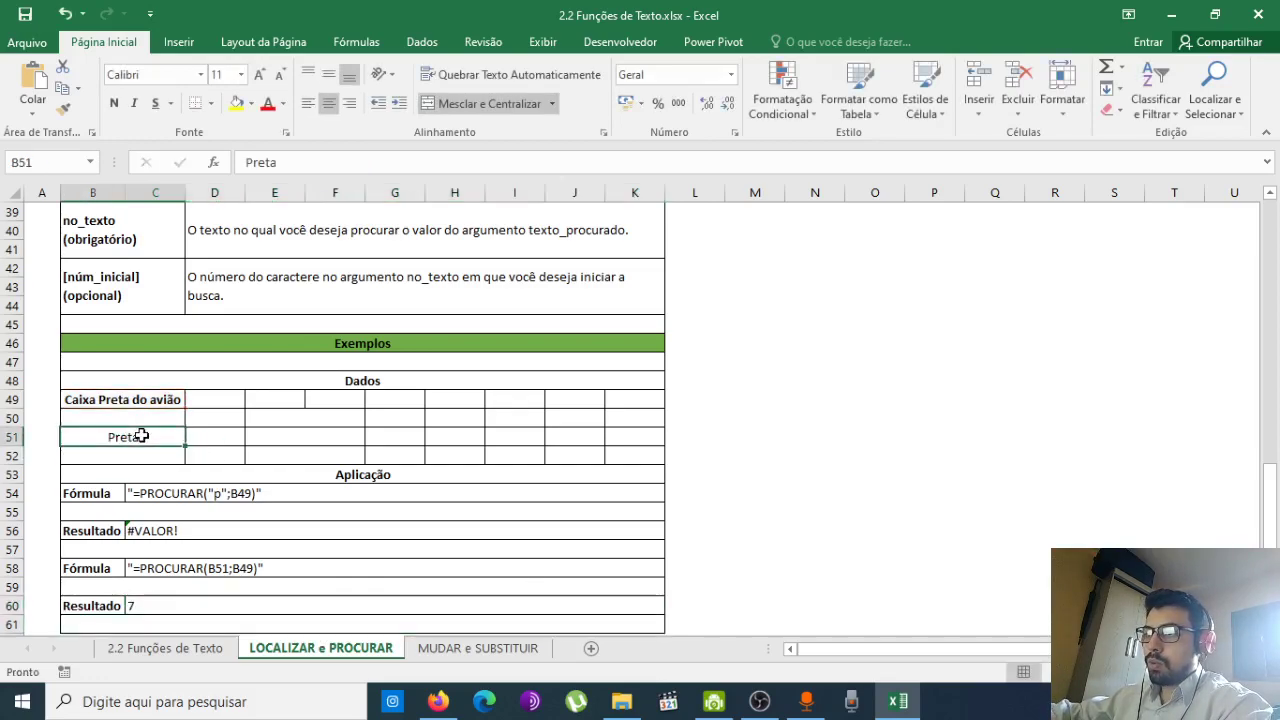
click(135, 607)
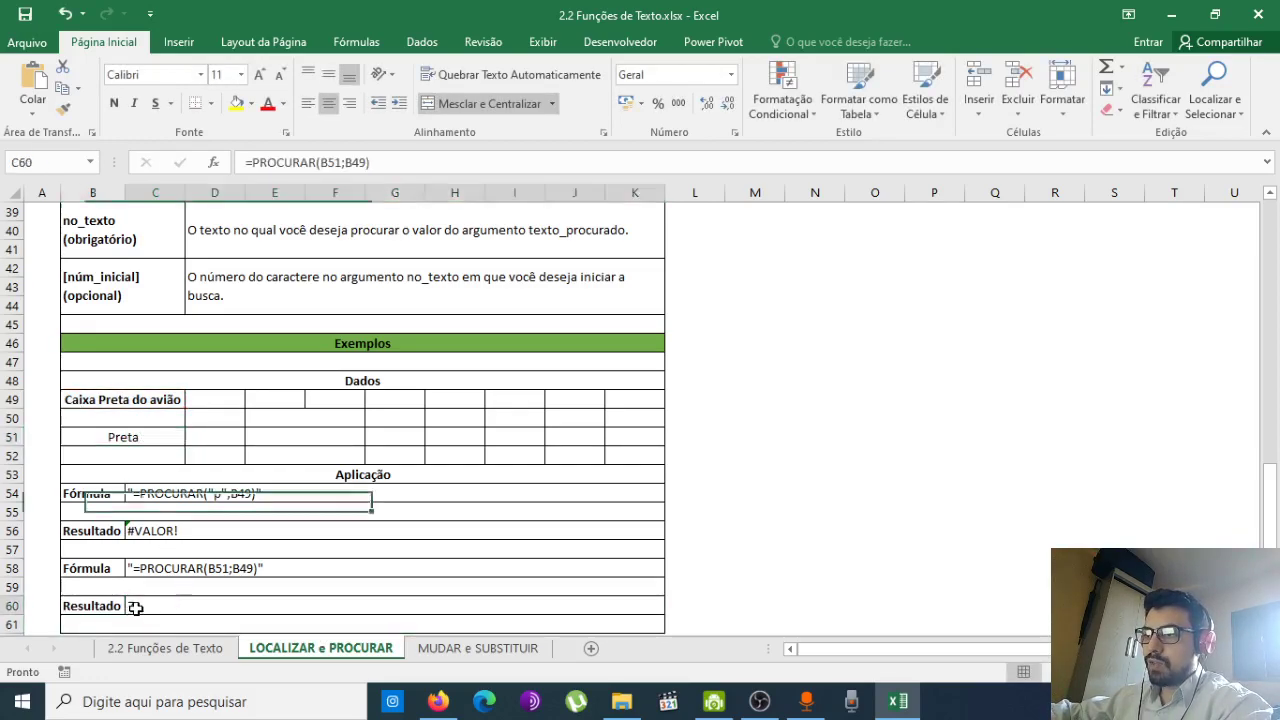
double_click(135, 607)
key(Escape)
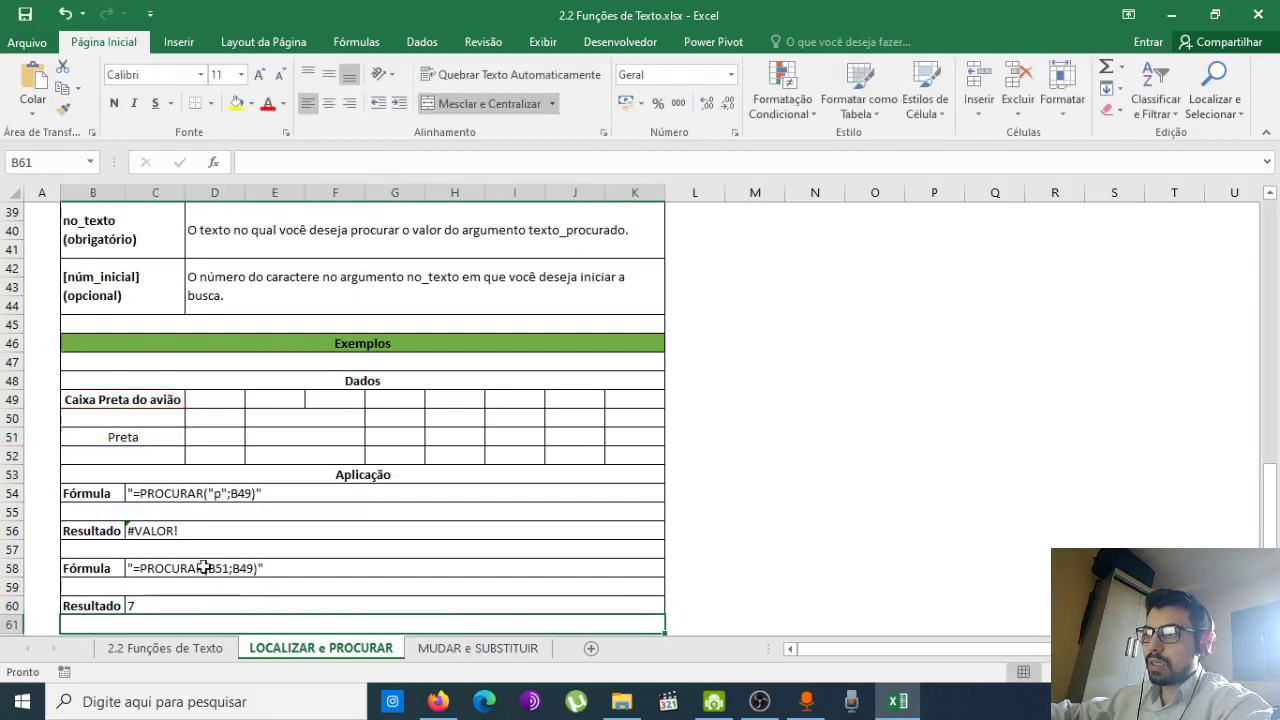
- Try the lowercase search text "preta" in B51 of the PROCURAR examples
click(143, 436)
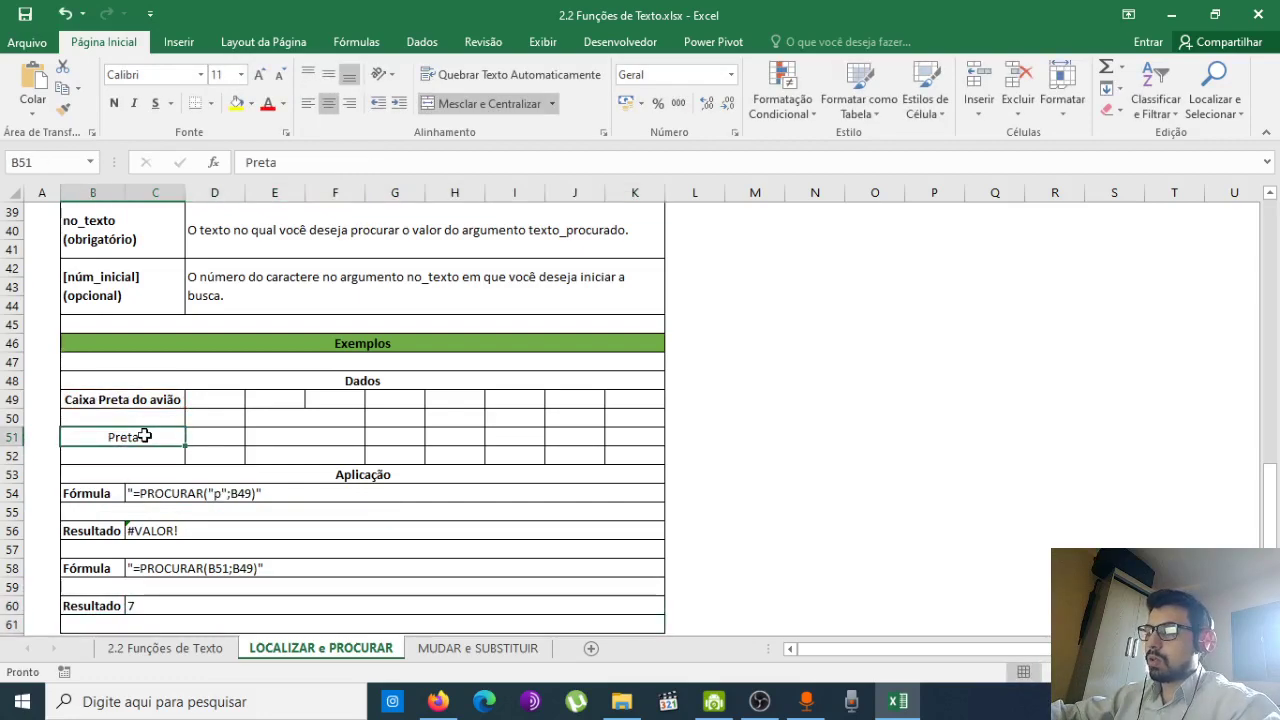
text(preta)
key(Return)
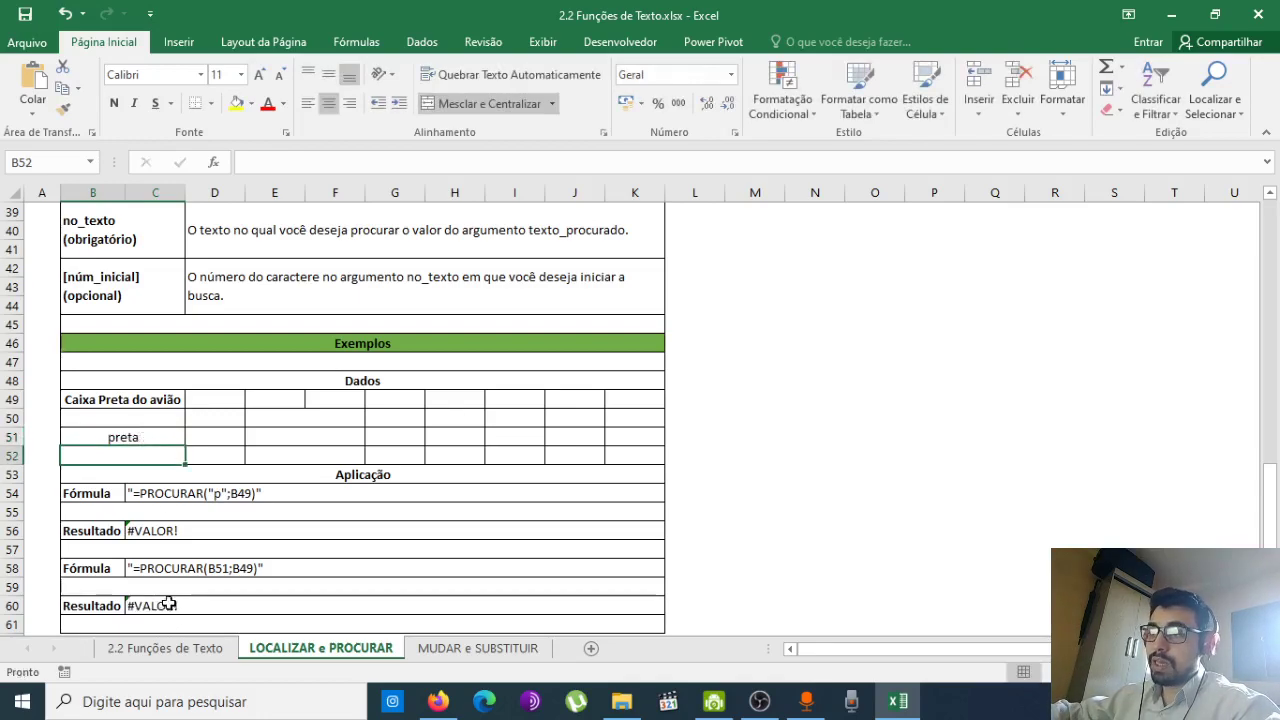
- Set the search text in B51 to "avião"
click(172, 439)
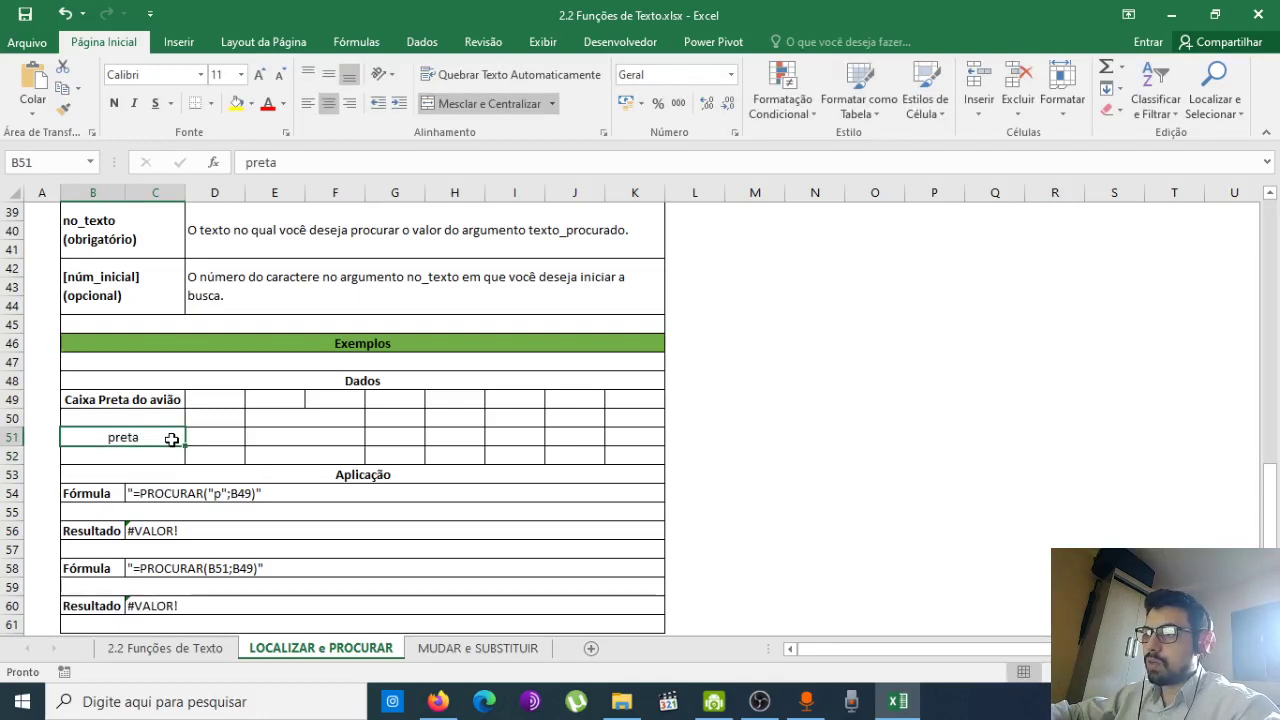
text(avião)
key(Return)
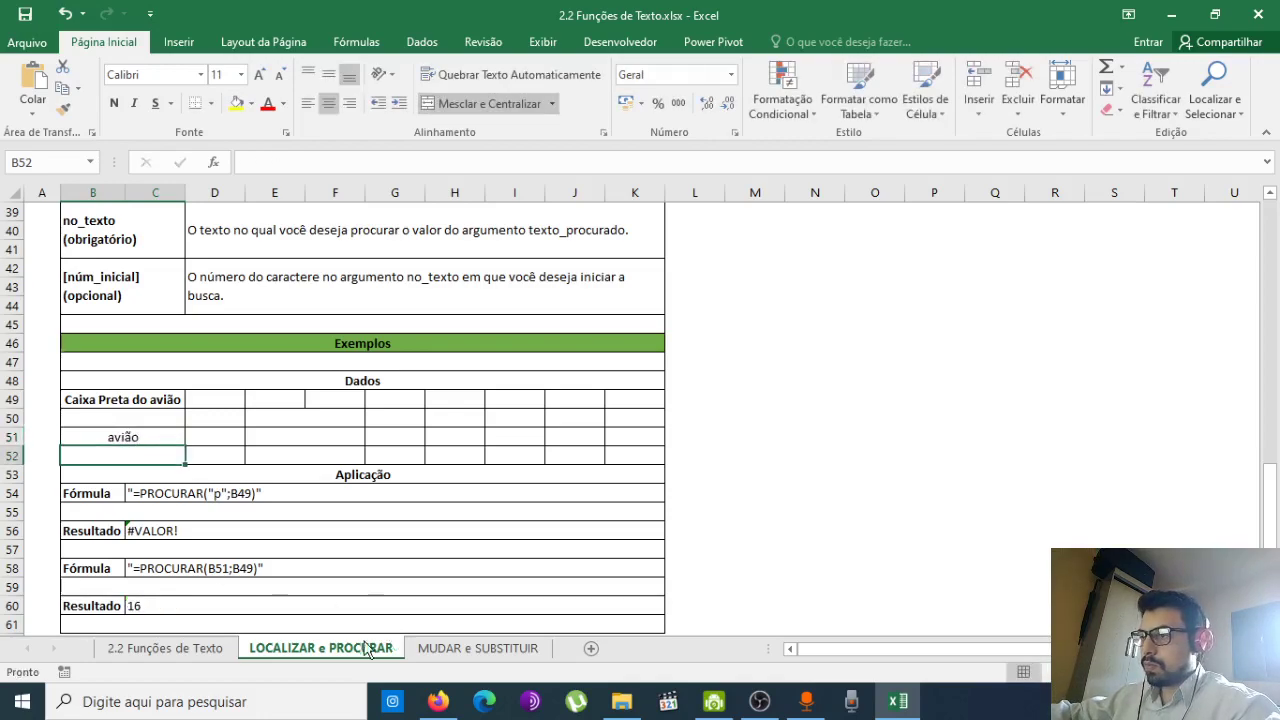
- Go to the MUDAR e SUBSTITUIR sheet and review MUDAR's syntax and the descriptions of texto_antigo, núm_inicial, núm_caract and novo_texto
click(158, 652)
click(74, 421)
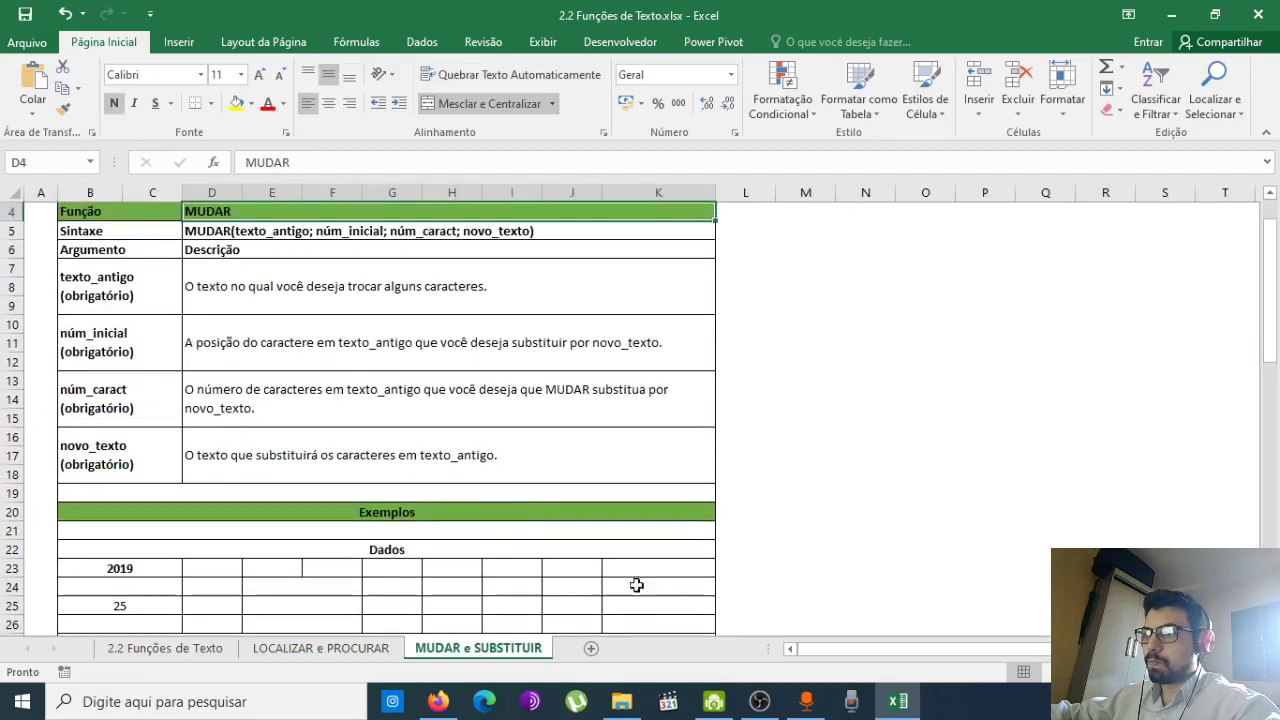
scroll(400, 275, up, 1)
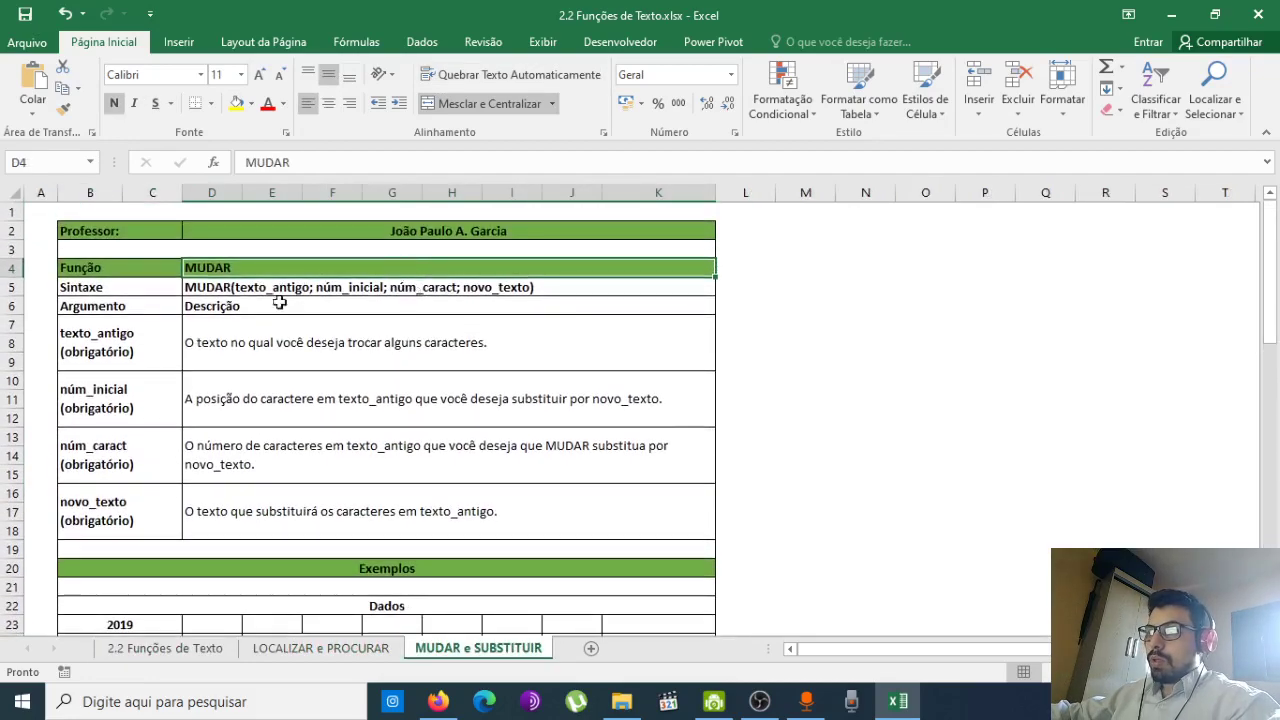
click(444, 286)
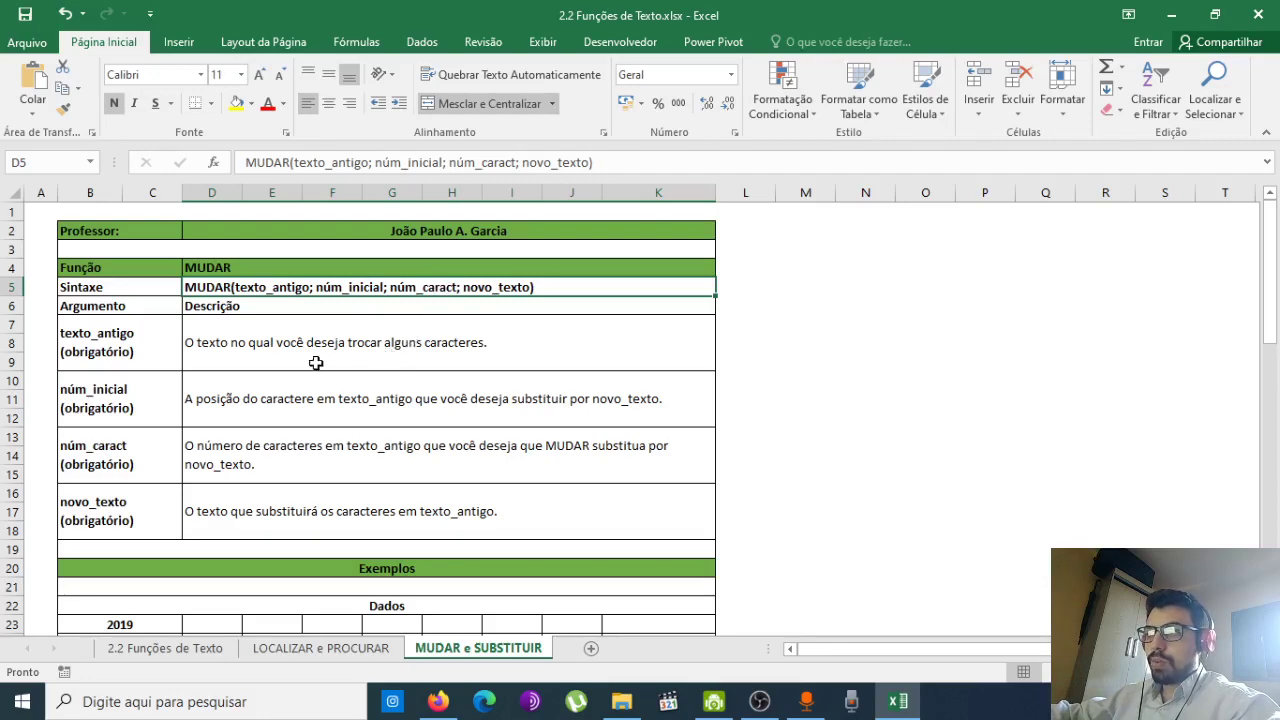
click(138, 342)
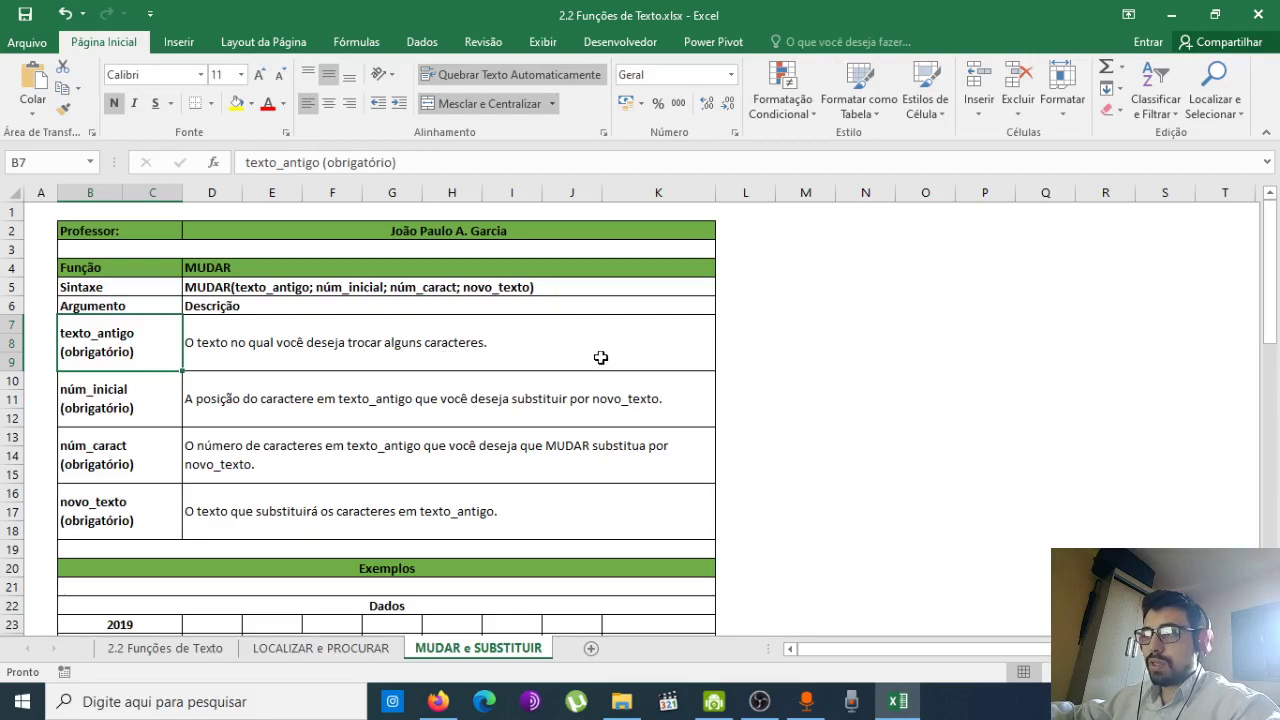
click(166, 405)
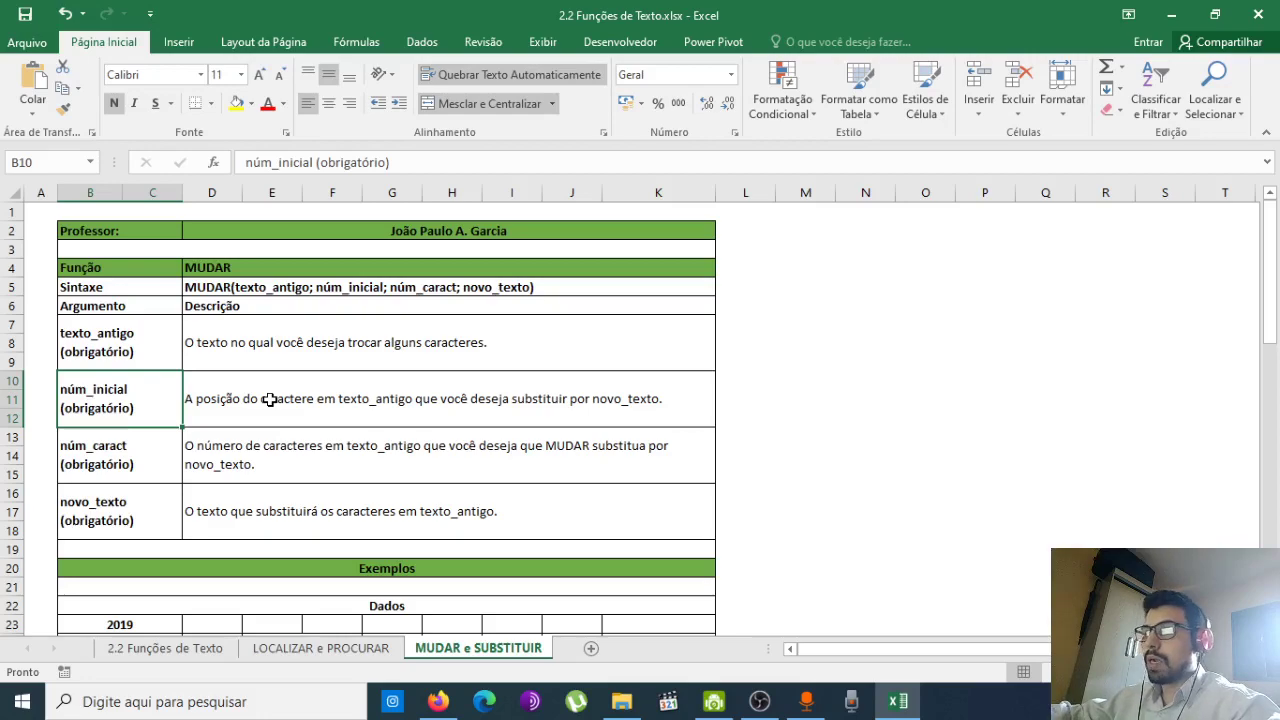
click(180, 460)
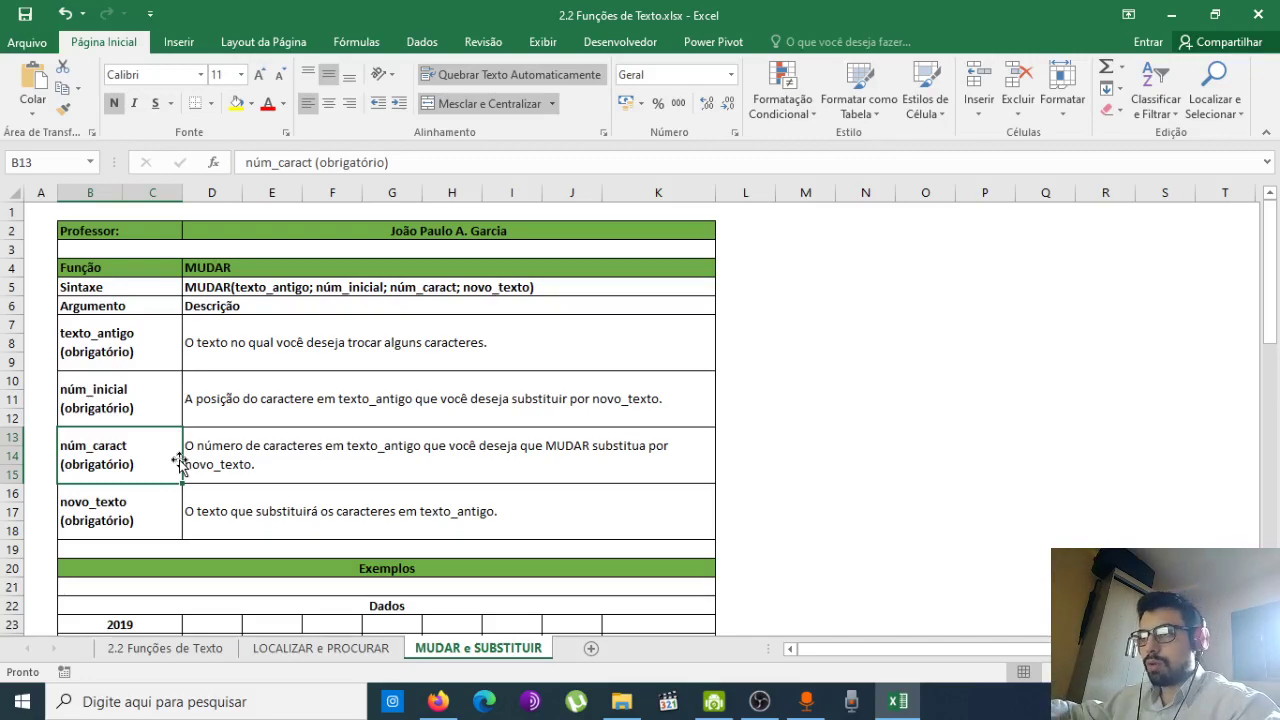
click(215, 500)
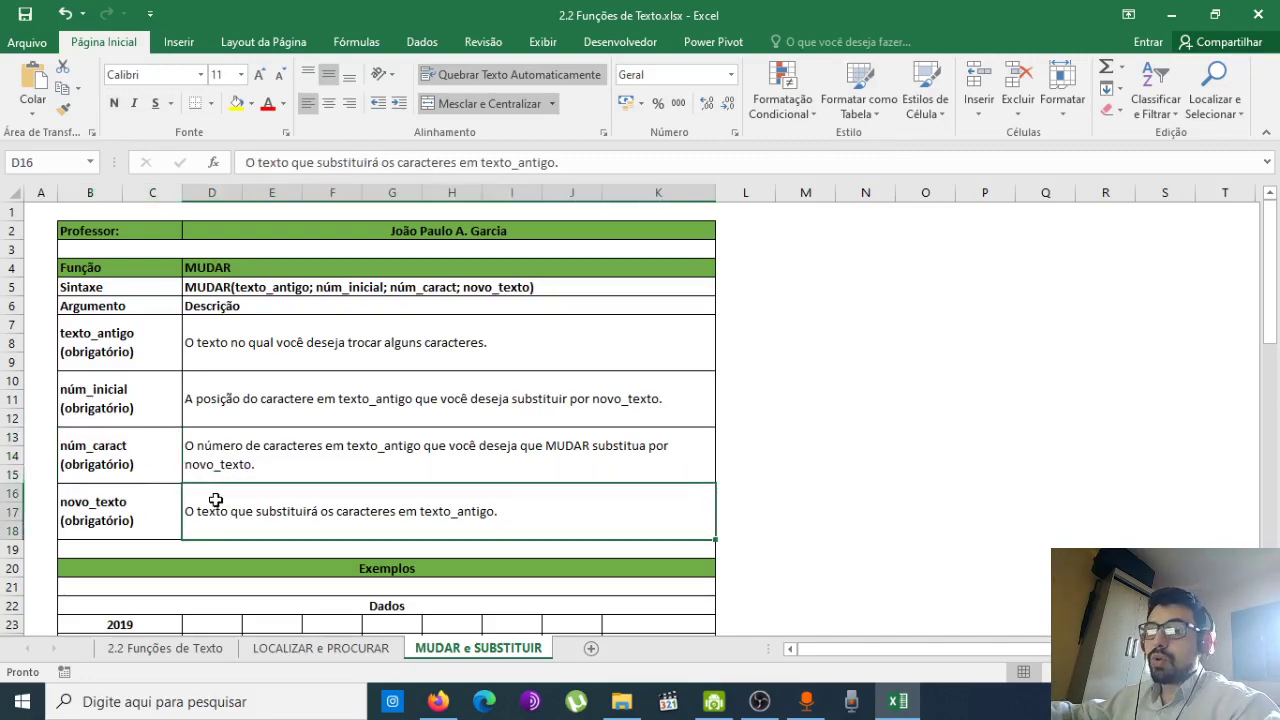
- In the MUDAR examples, inspect the source value in B23 and each argument of the formula in C30, leaving it as is
key(Down)
key(Down)
key(Down)
key(Down)
key(Down)
key(Down)
key(Down)
key(Down)
key(Down)
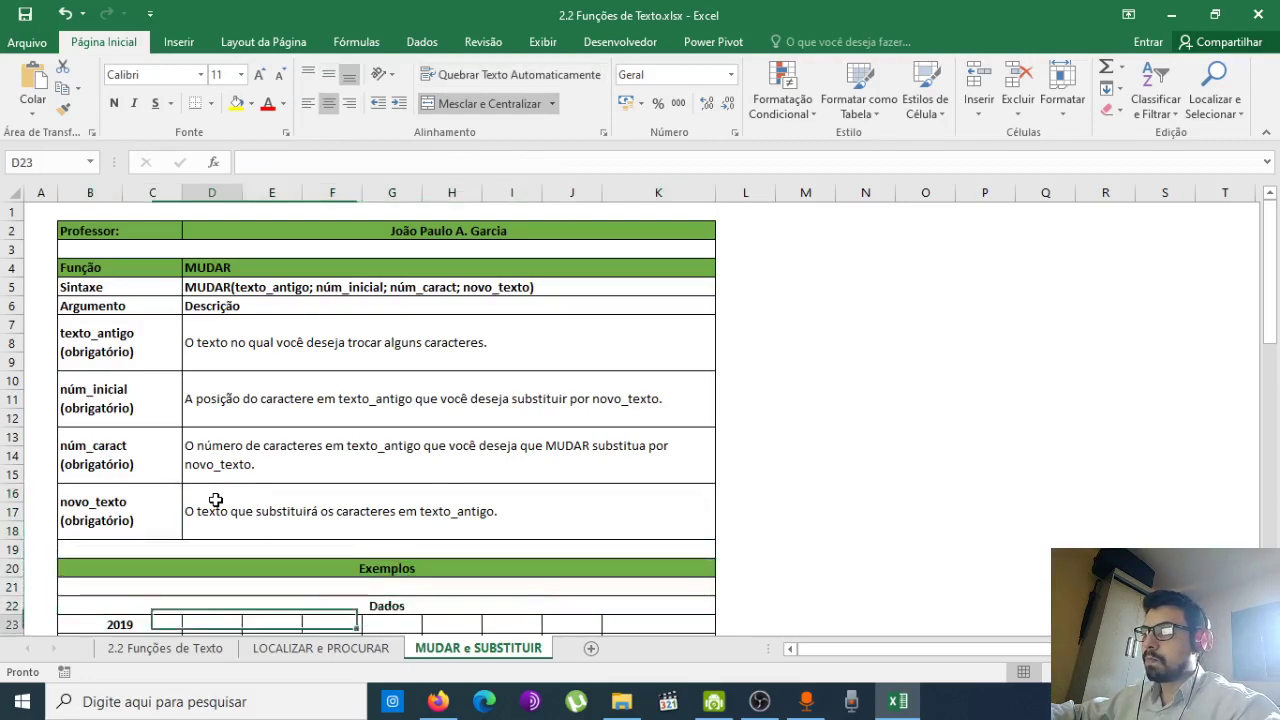
key(Down)
key(Down)
key(Down)
key(Down)
key(Down)
key(Down)
key(Down)
key(Down)
key(Down)
key(Down)
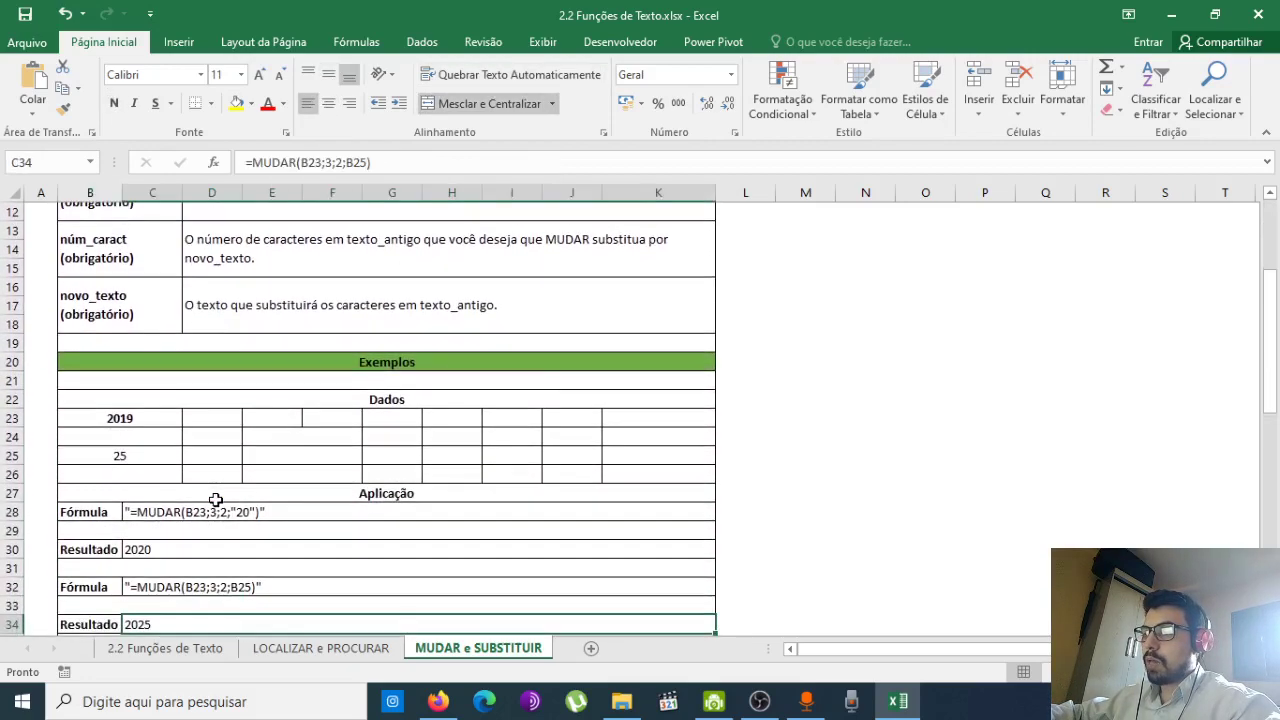
click(151, 364)
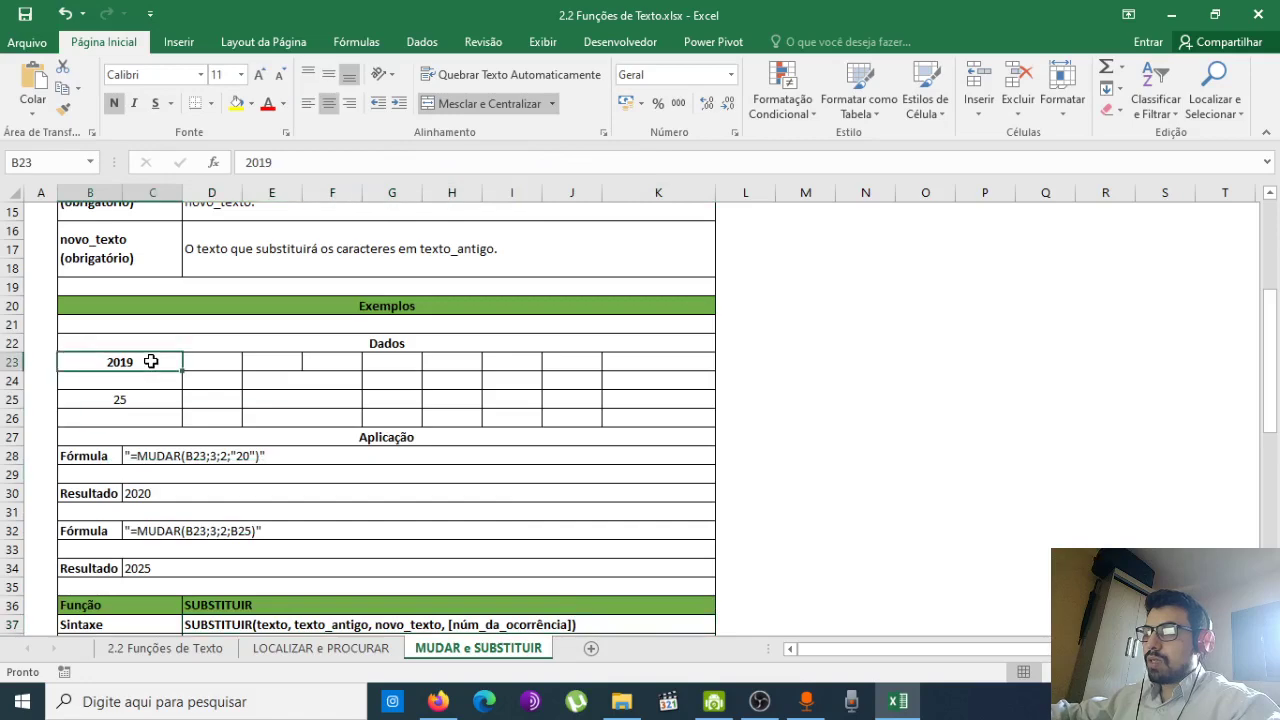
double_click(171, 497)
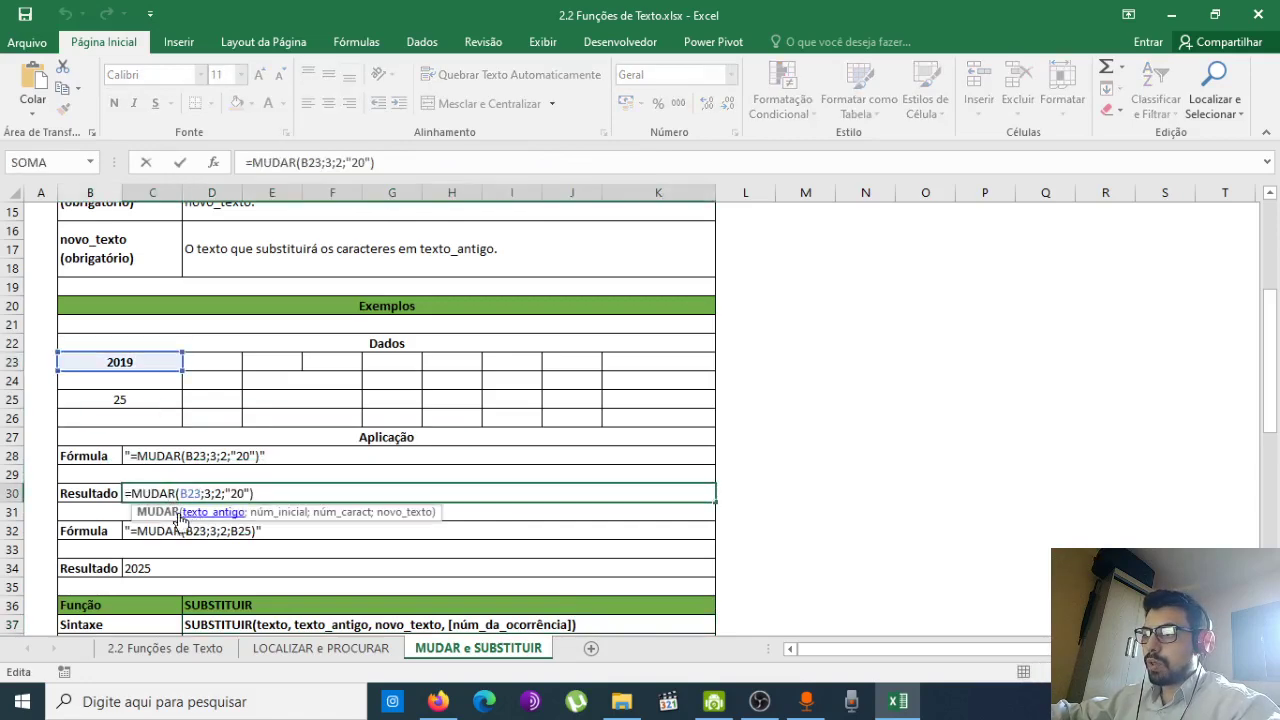
click(199, 517)
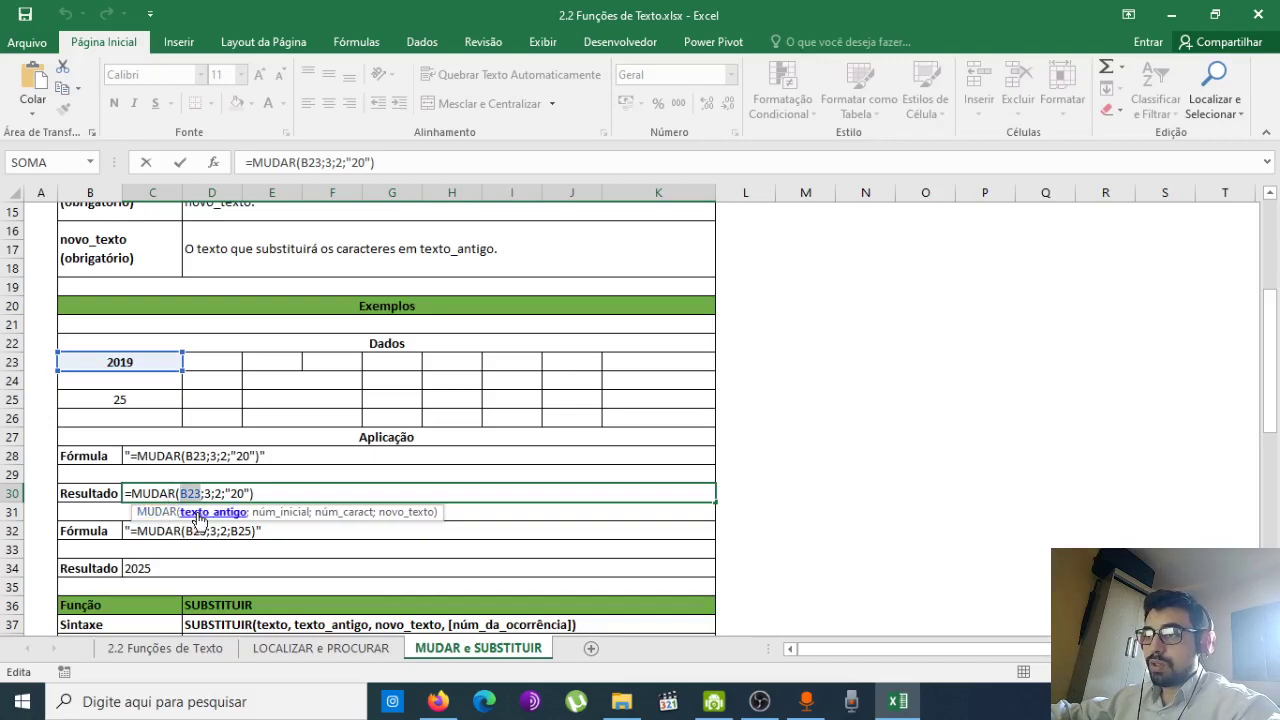
click(274, 512)
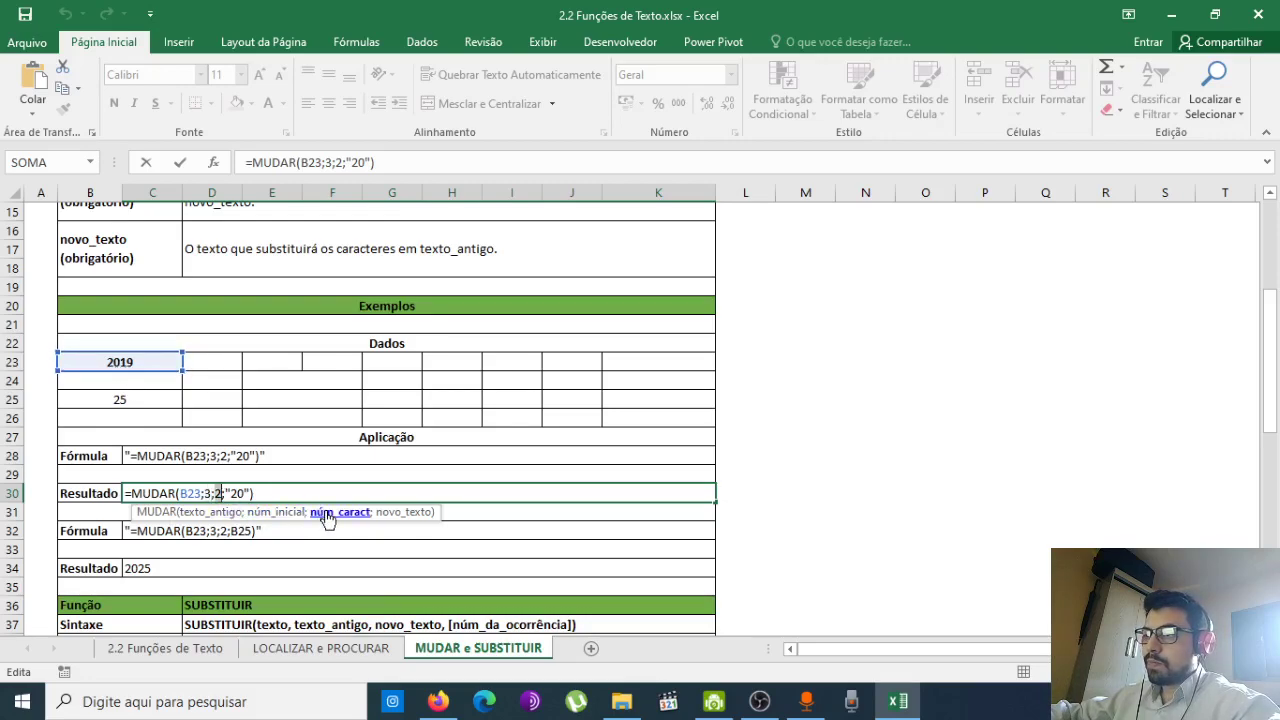
click(221, 493)
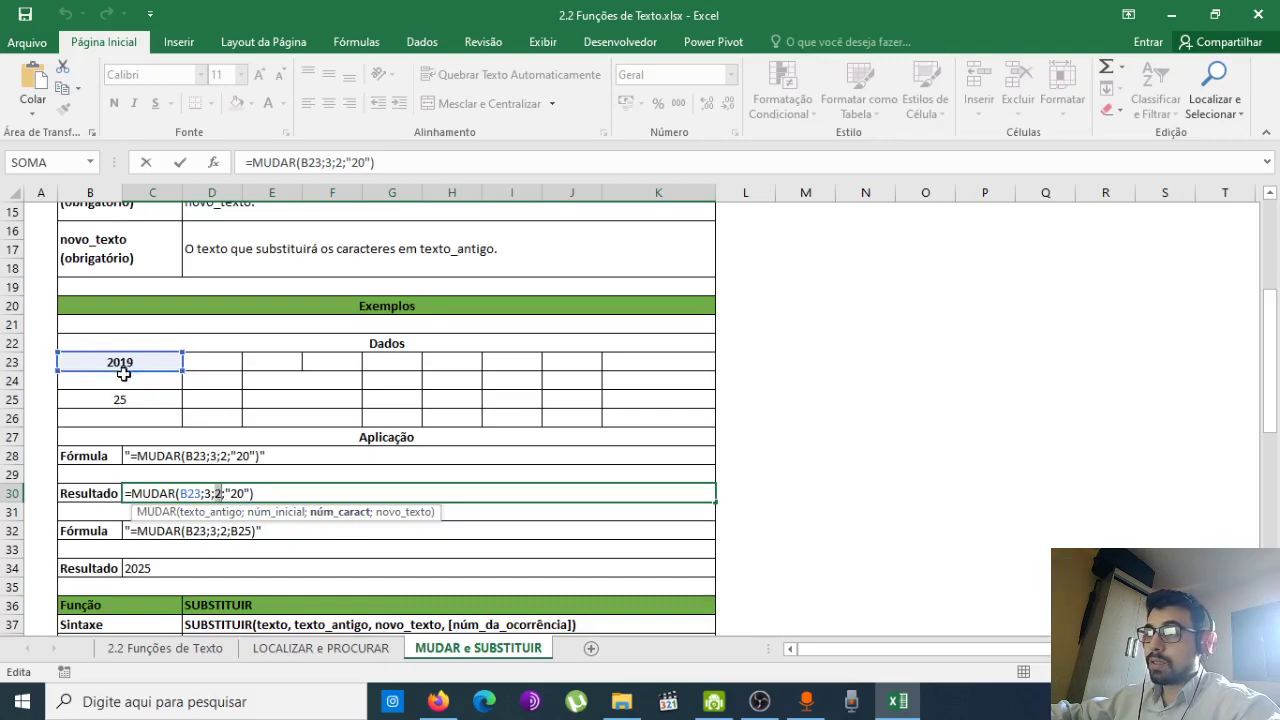
click(387, 514)
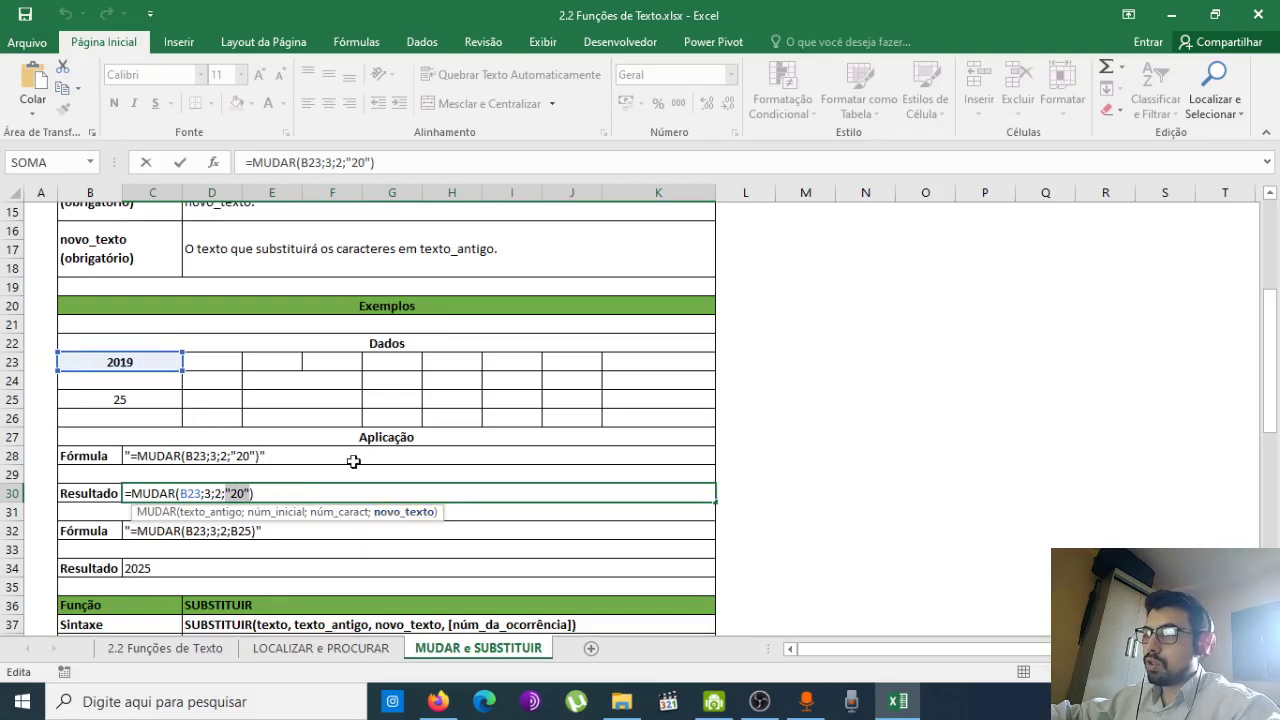
key(Return)
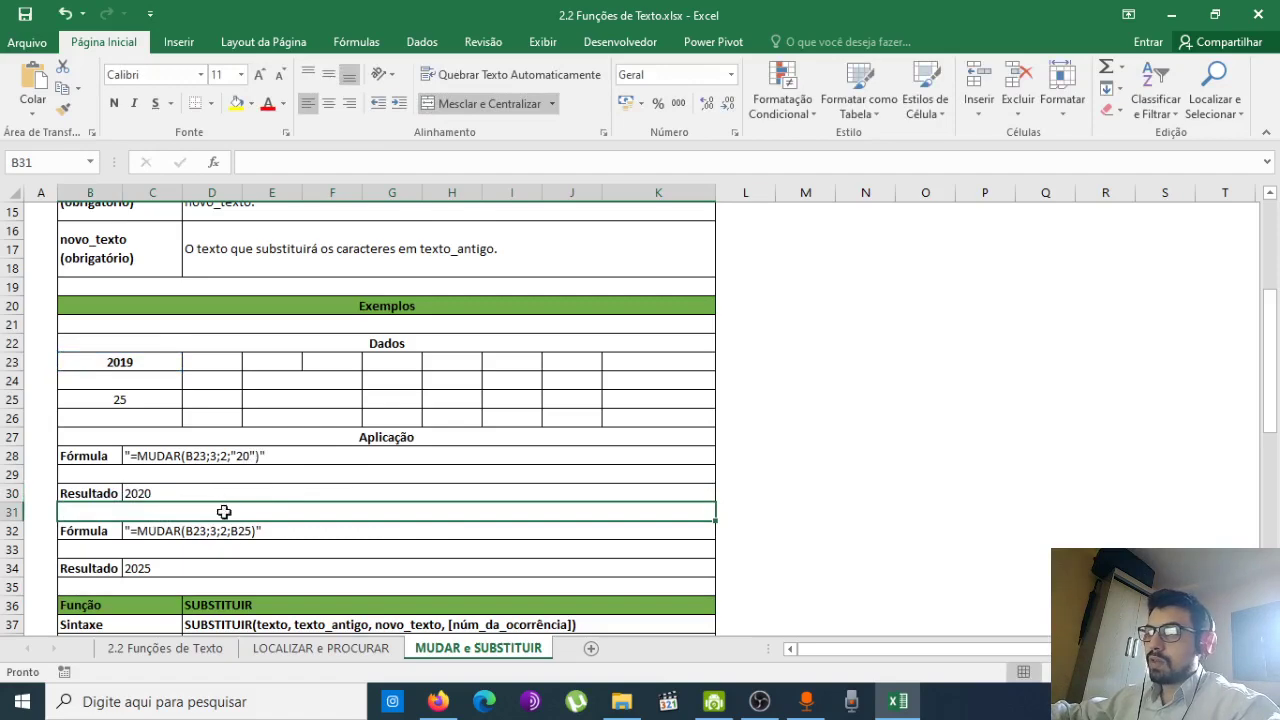
- Inspect each argument of the second MUDAR example formula in C34, including the B25 reference for novo_texto, leaving it as is
double_click(206, 568)
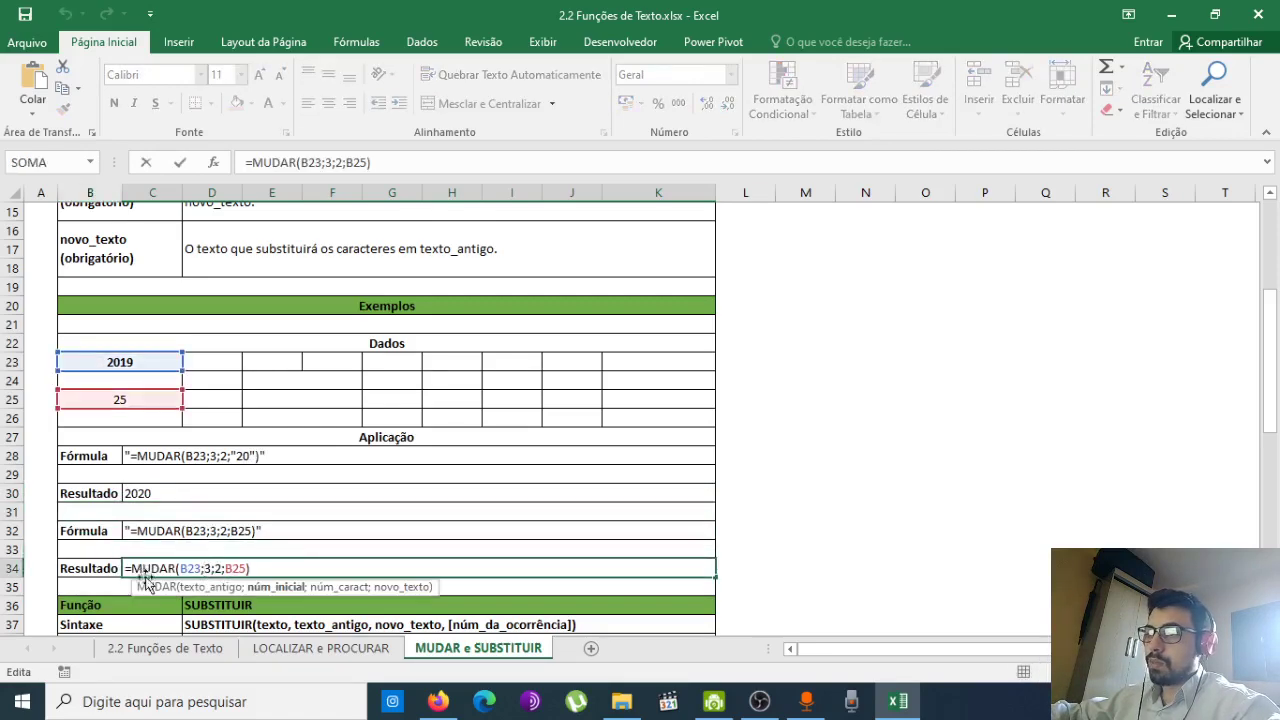
click(208, 587)
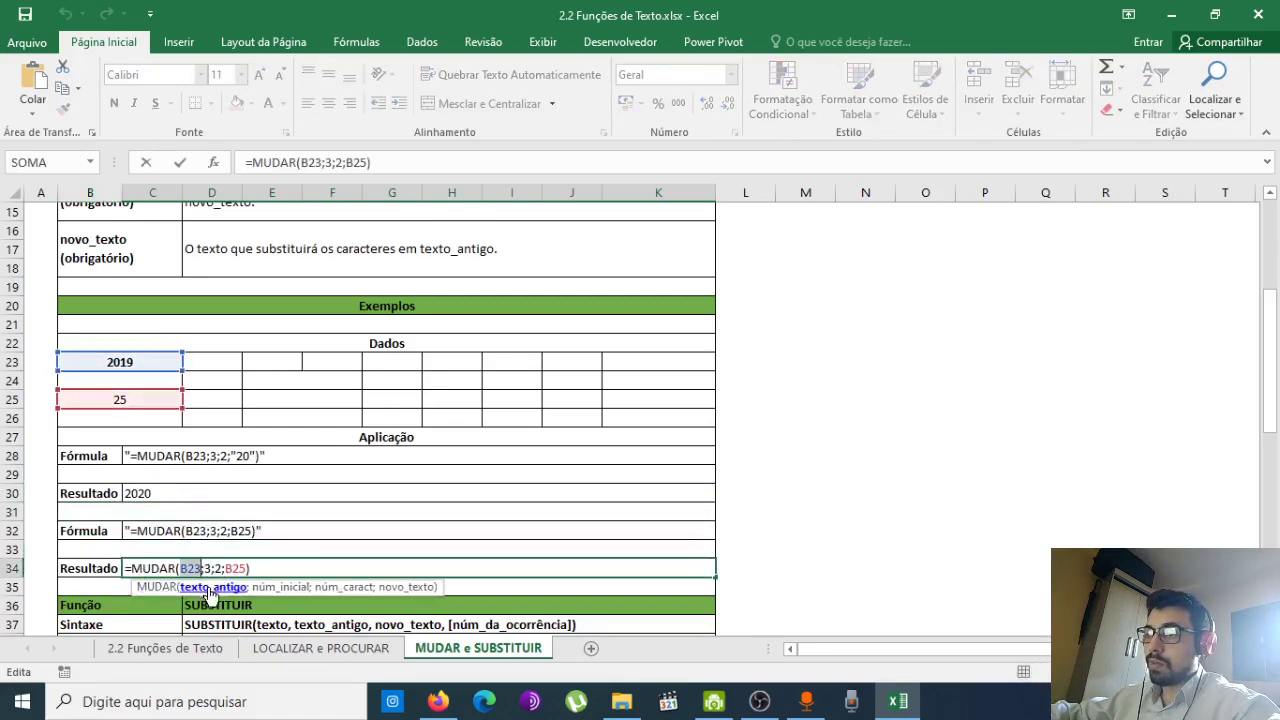
click(271, 588)
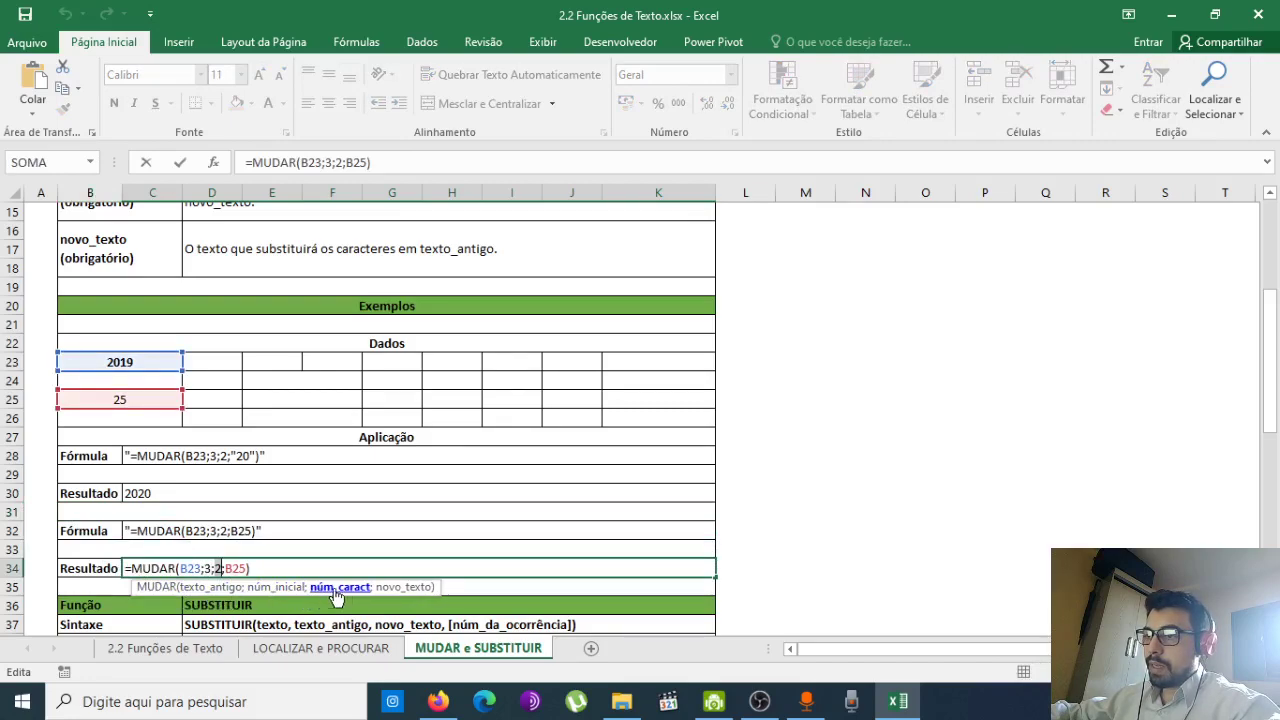
click(392, 596)
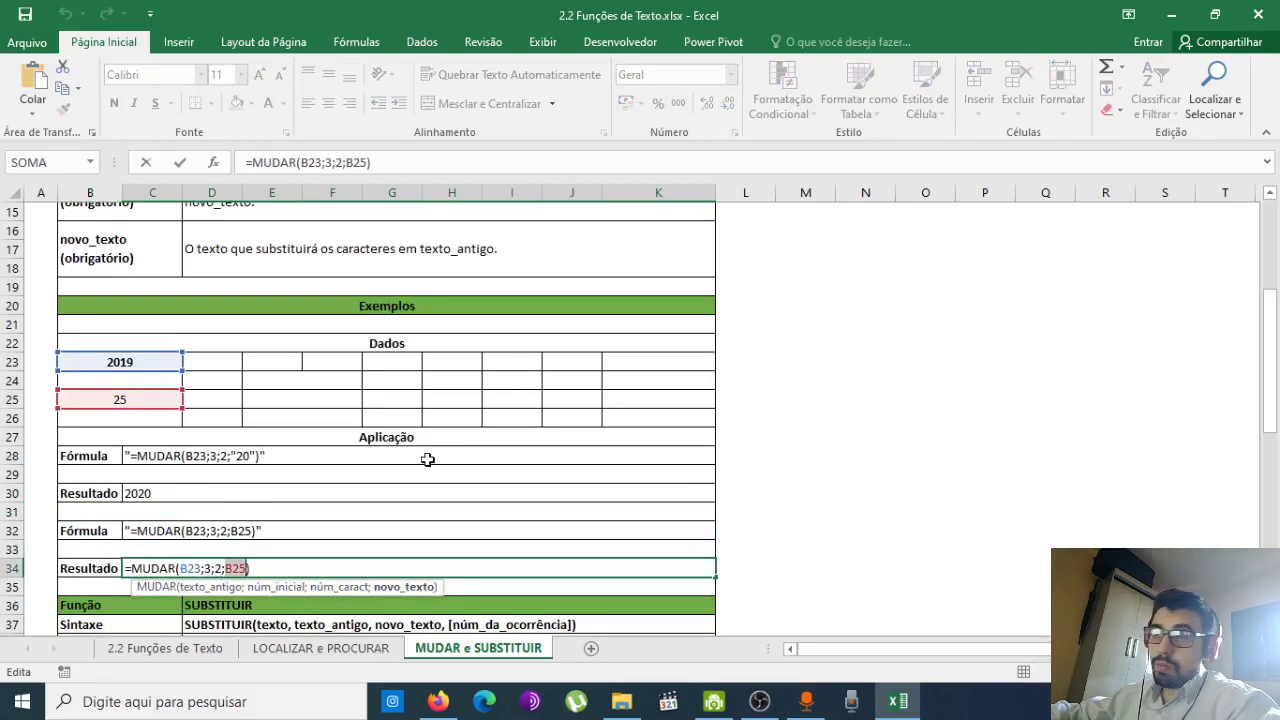
click(221, 568)
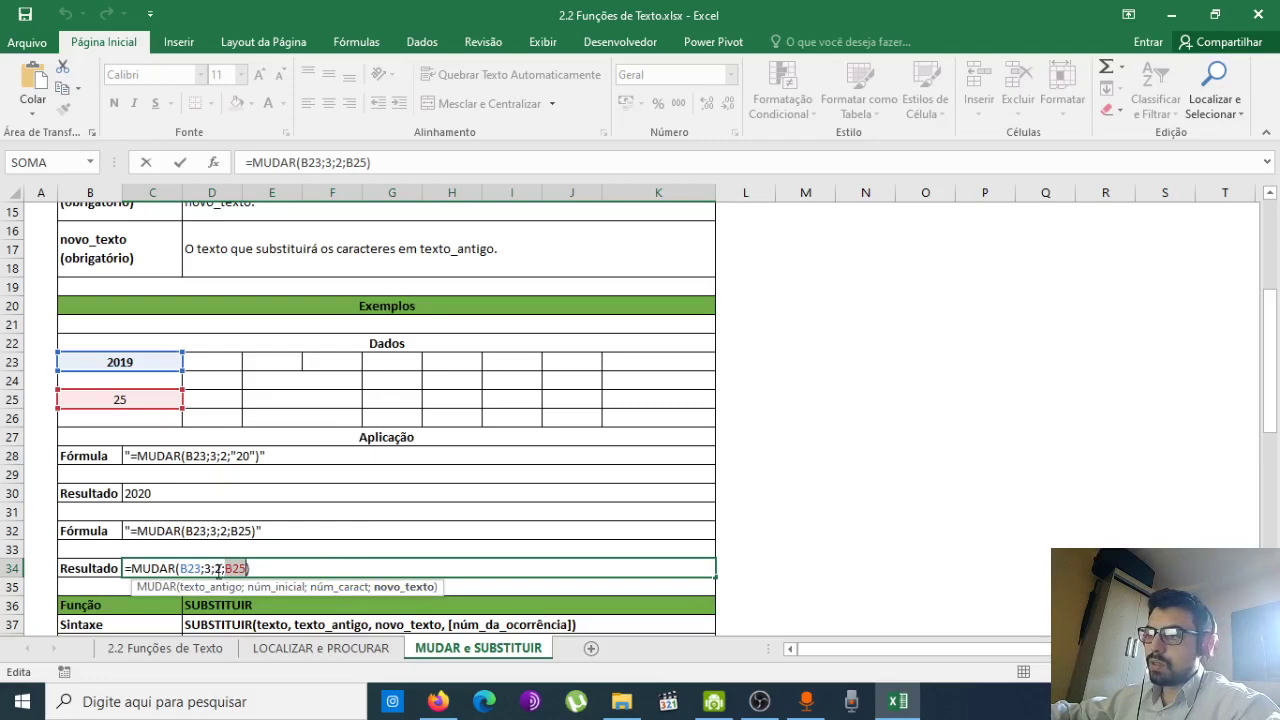
click(222, 589)
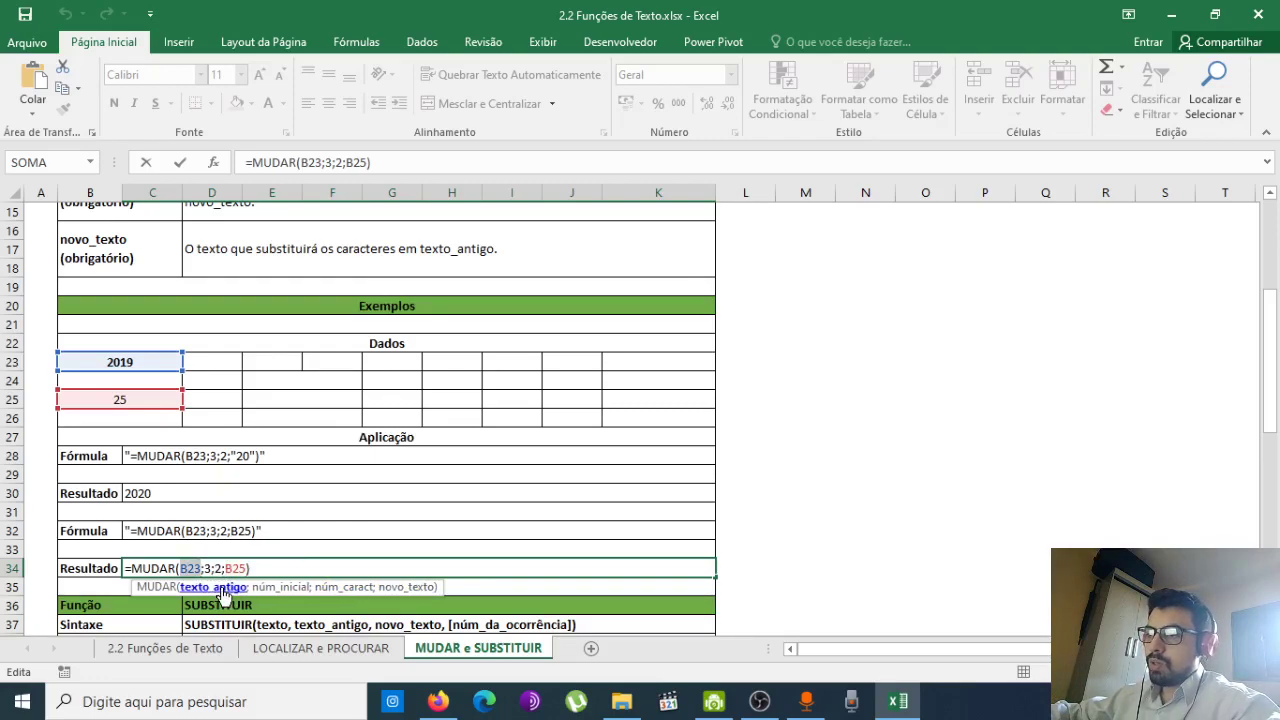
click(276, 588)
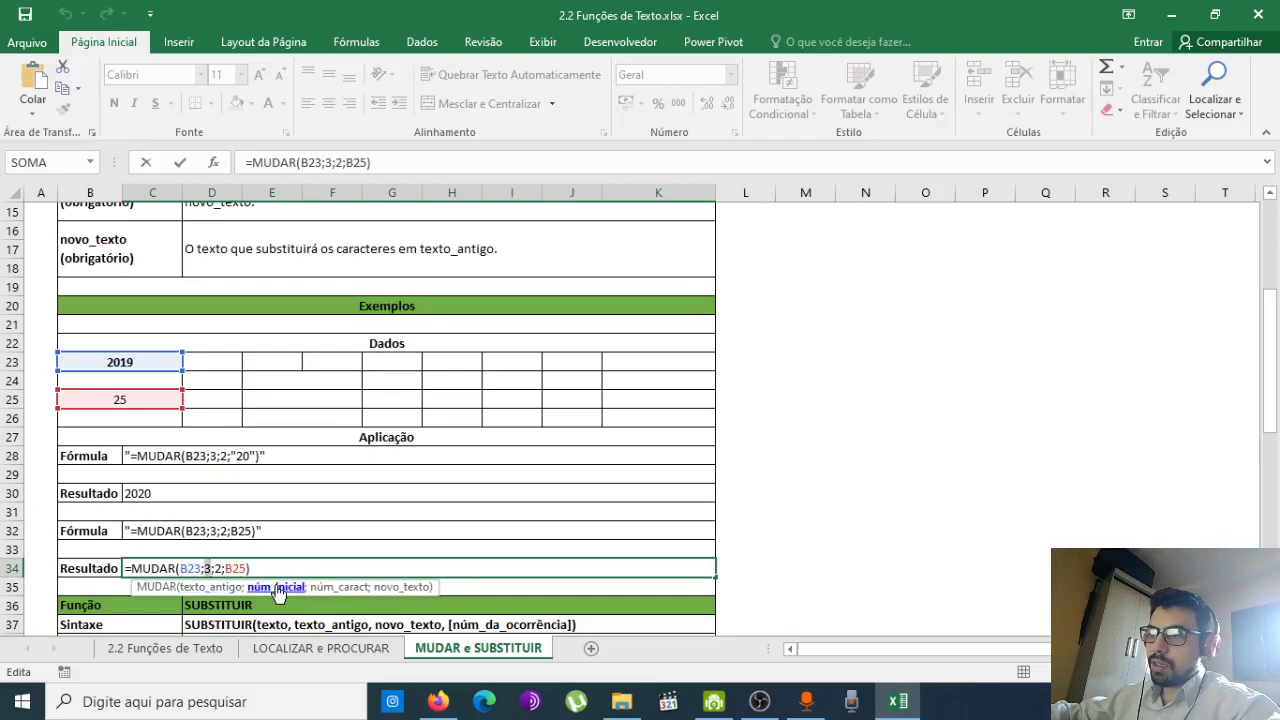
click(340, 588)
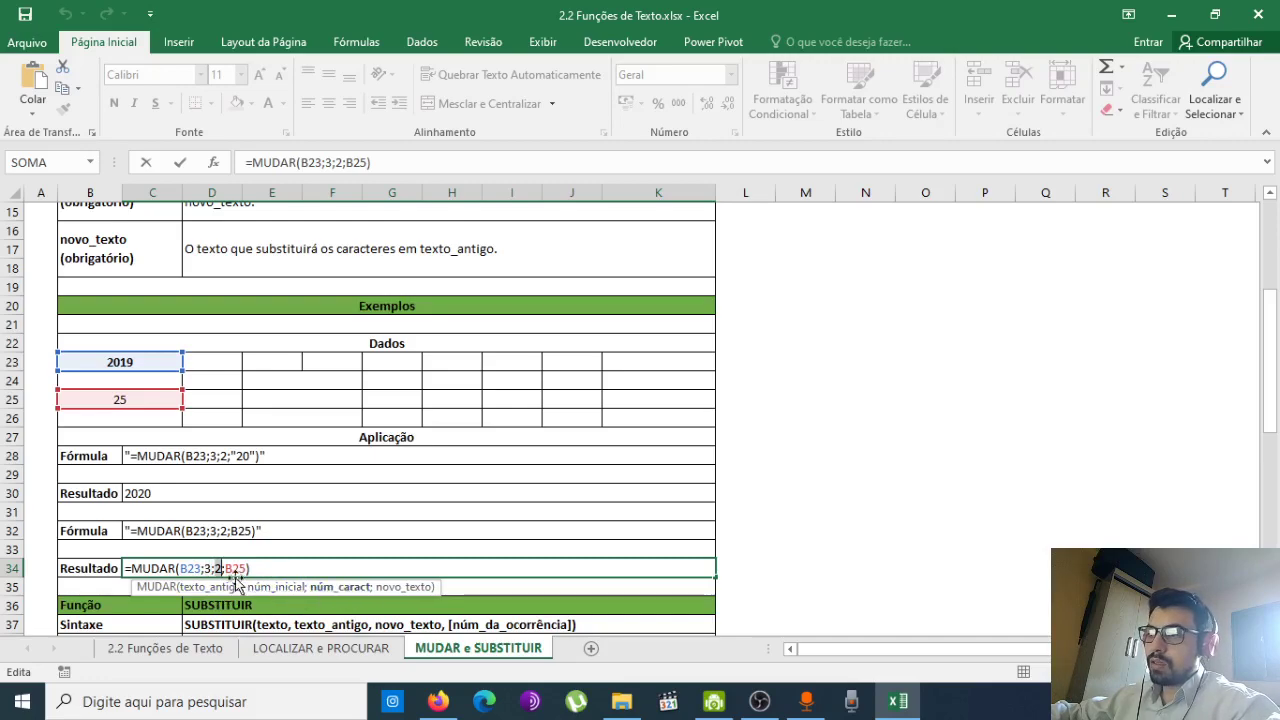
key(Return)
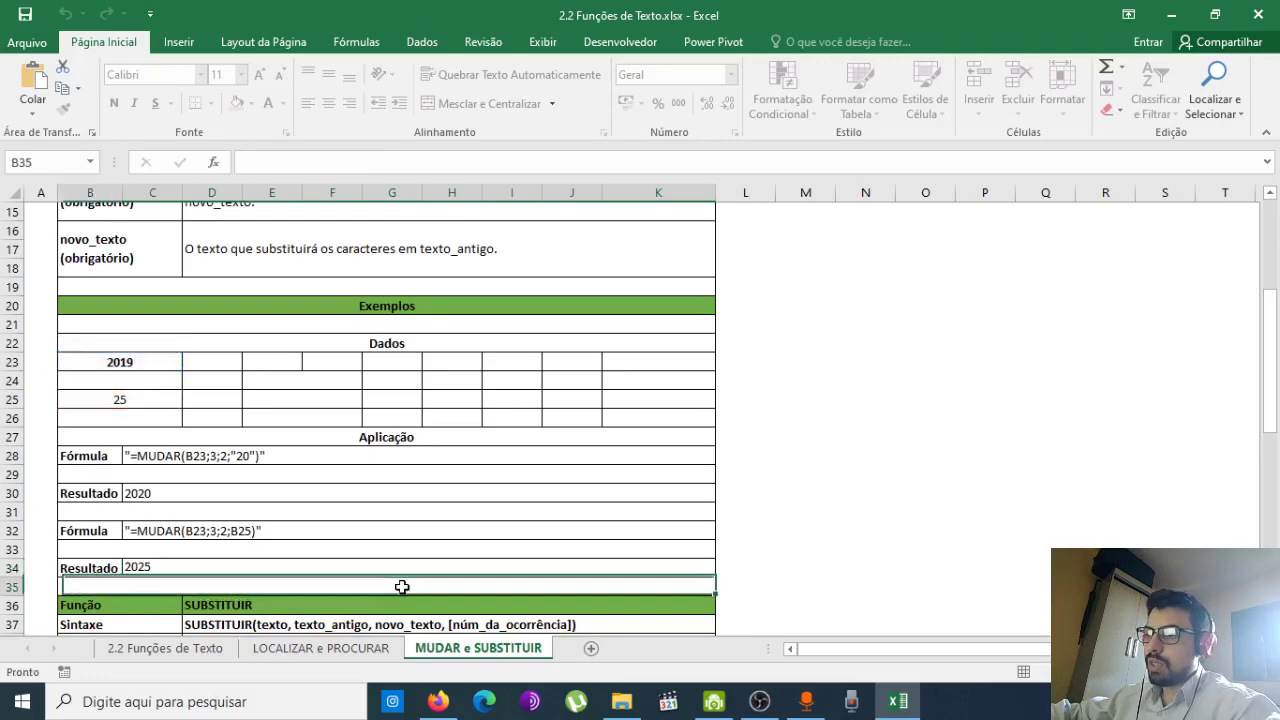
- Change the replacement value in B25 to 24 to test the second MUDAR example
click(138, 394)
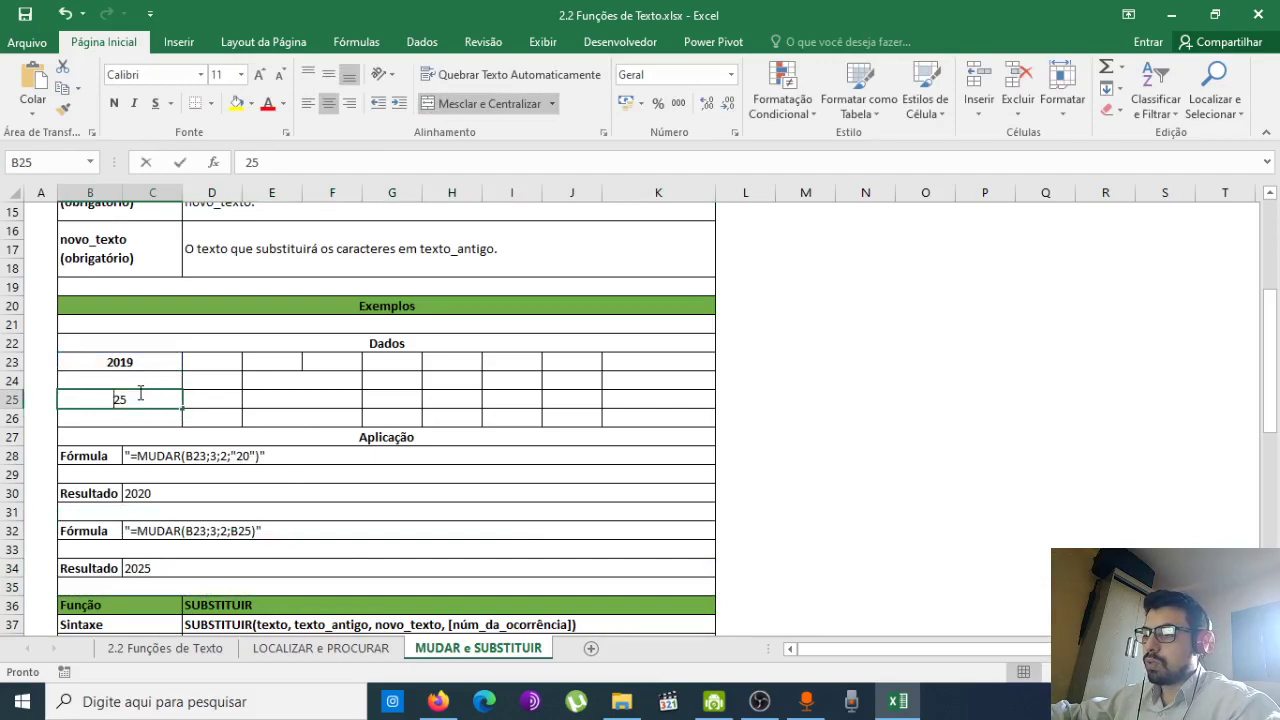
key(BackSpace)
text(4)
key(Return)
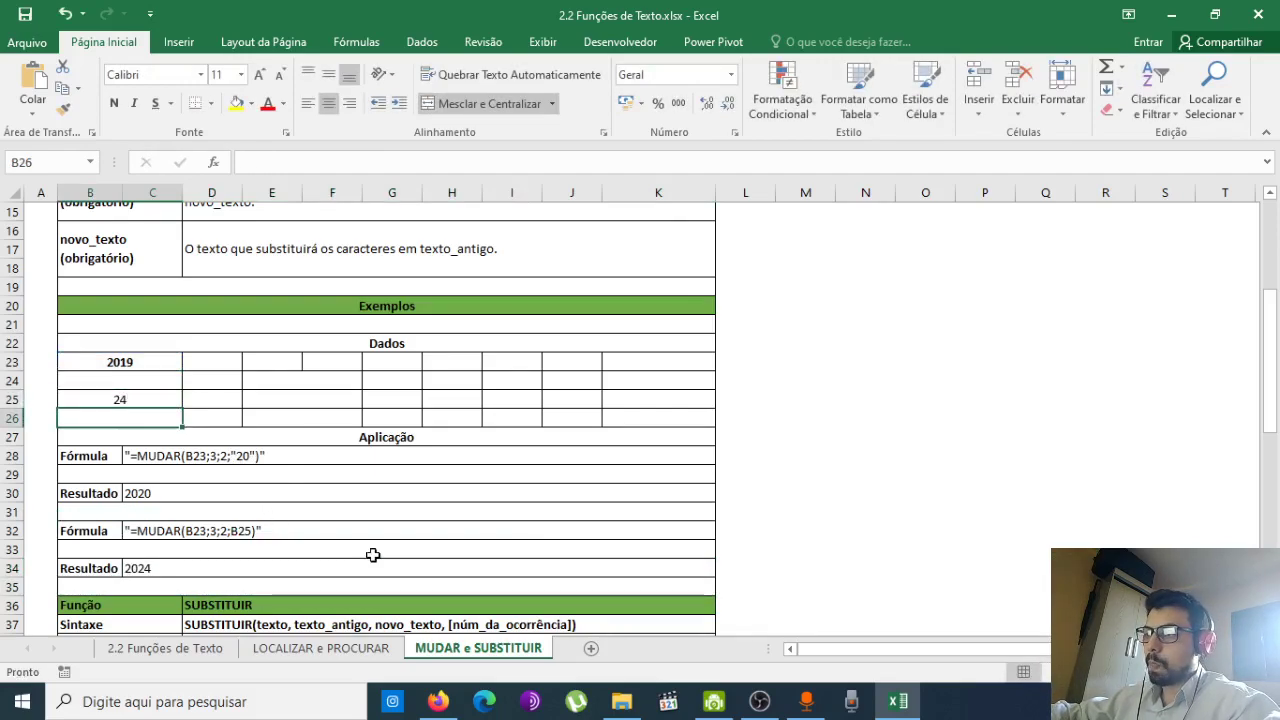
- Review SUBSTITUIR's syntax and the descriptions of texto, texto_antigo, novo_texto and the optional núm_da_ocorrência
drag(1274, 428, 1275, 525)
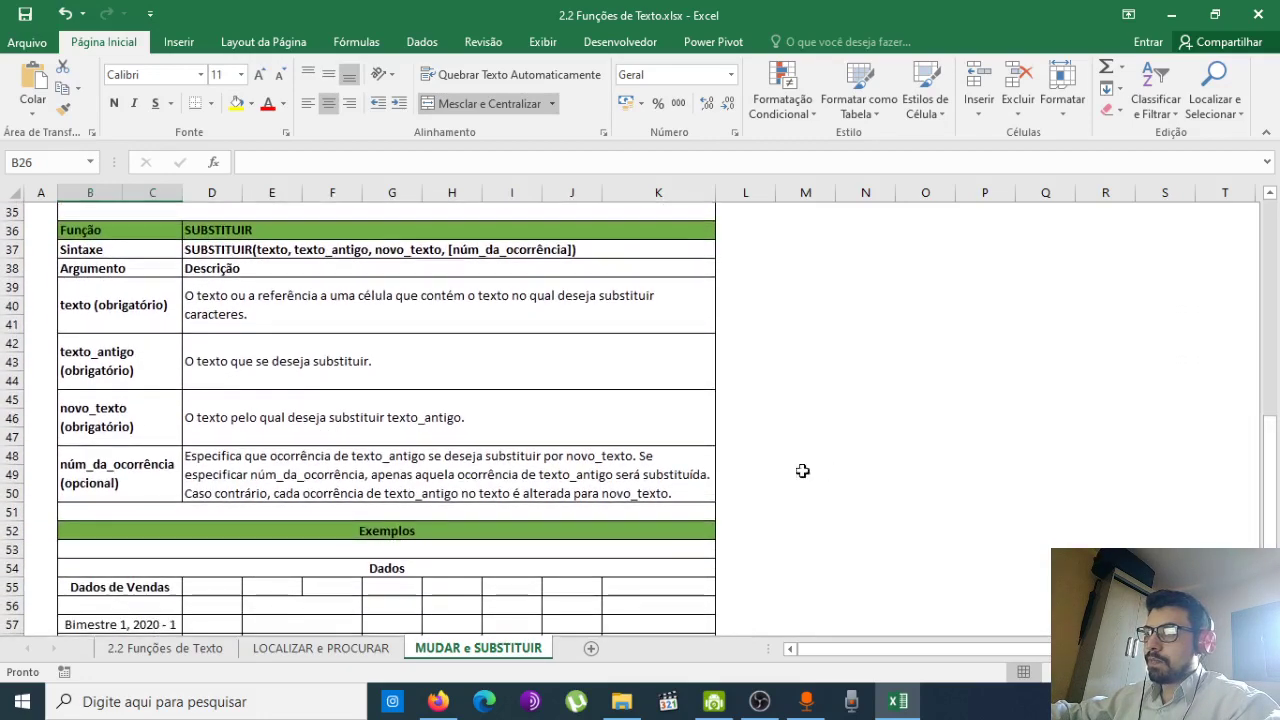
click(634, 251)
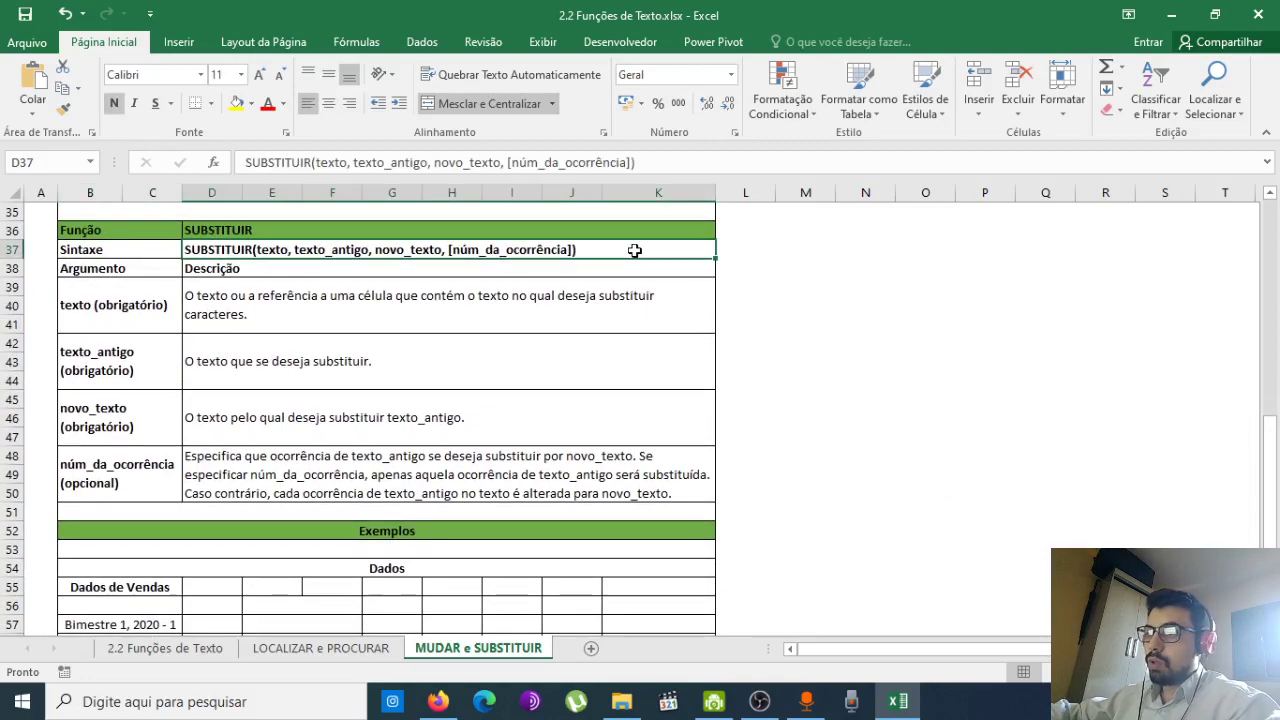
click(241, 308)
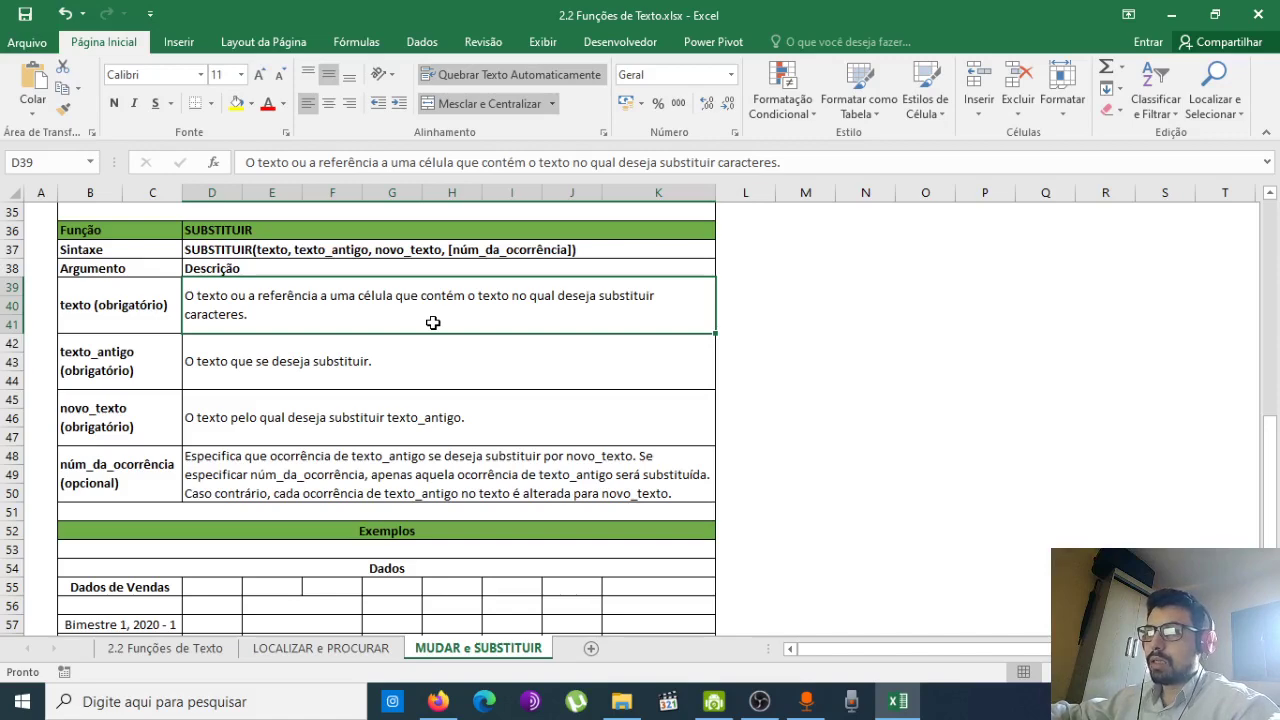
click(158, 360)
click(288, 360)
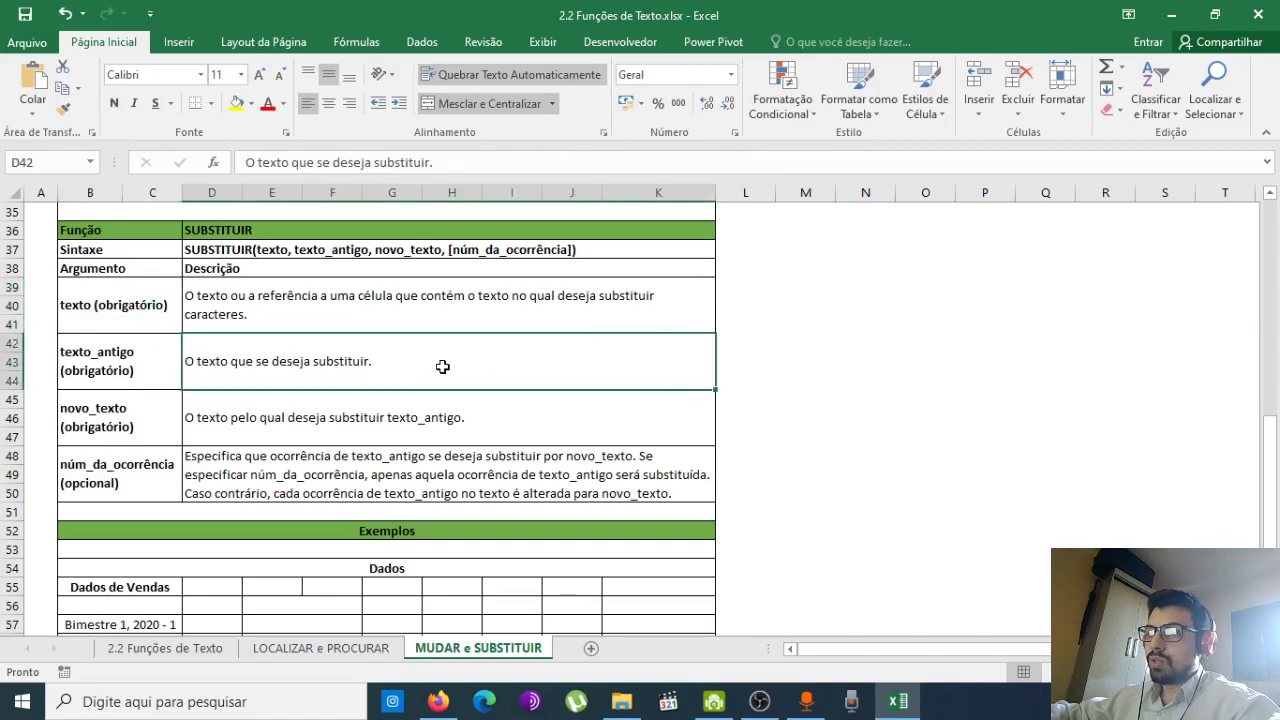
click(261, 428)
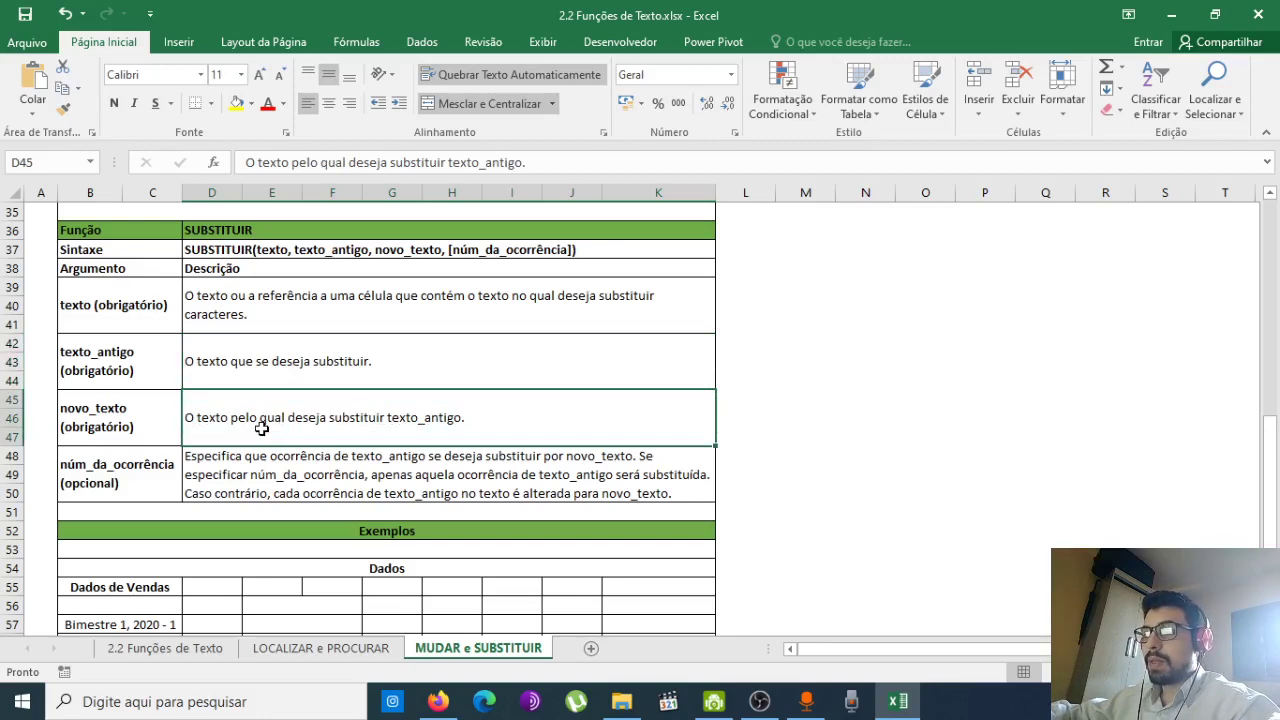
click(227, 473)
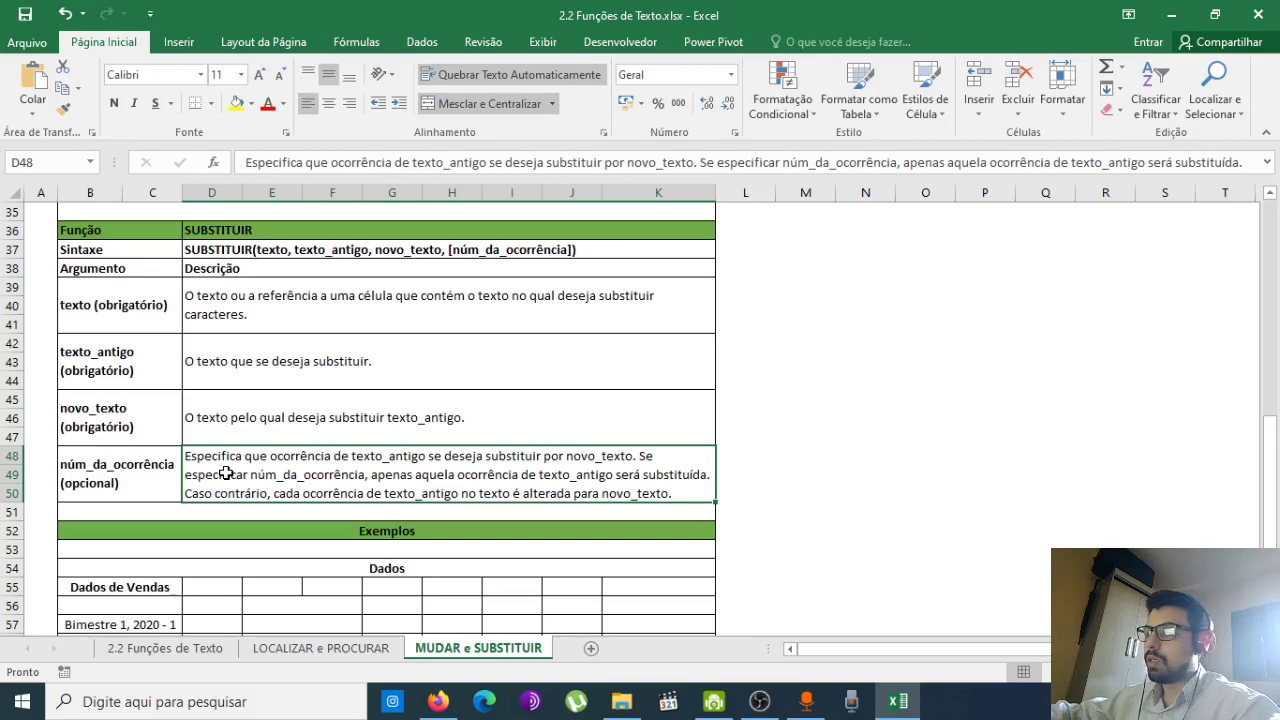
- In the SUBSTITUIR examples, inspect the source text in B55 and each argument of the formula in C62, leaving it as is
scroll(240, 520, down, 4)
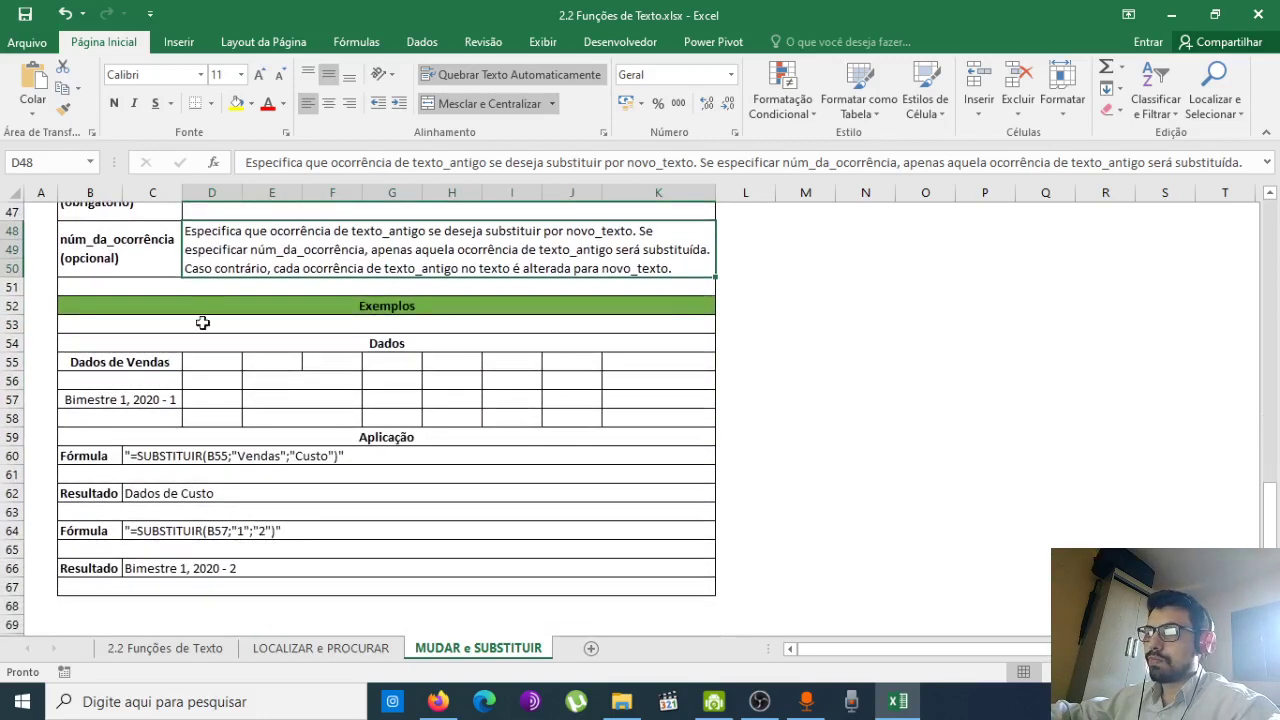
click(134, 360)
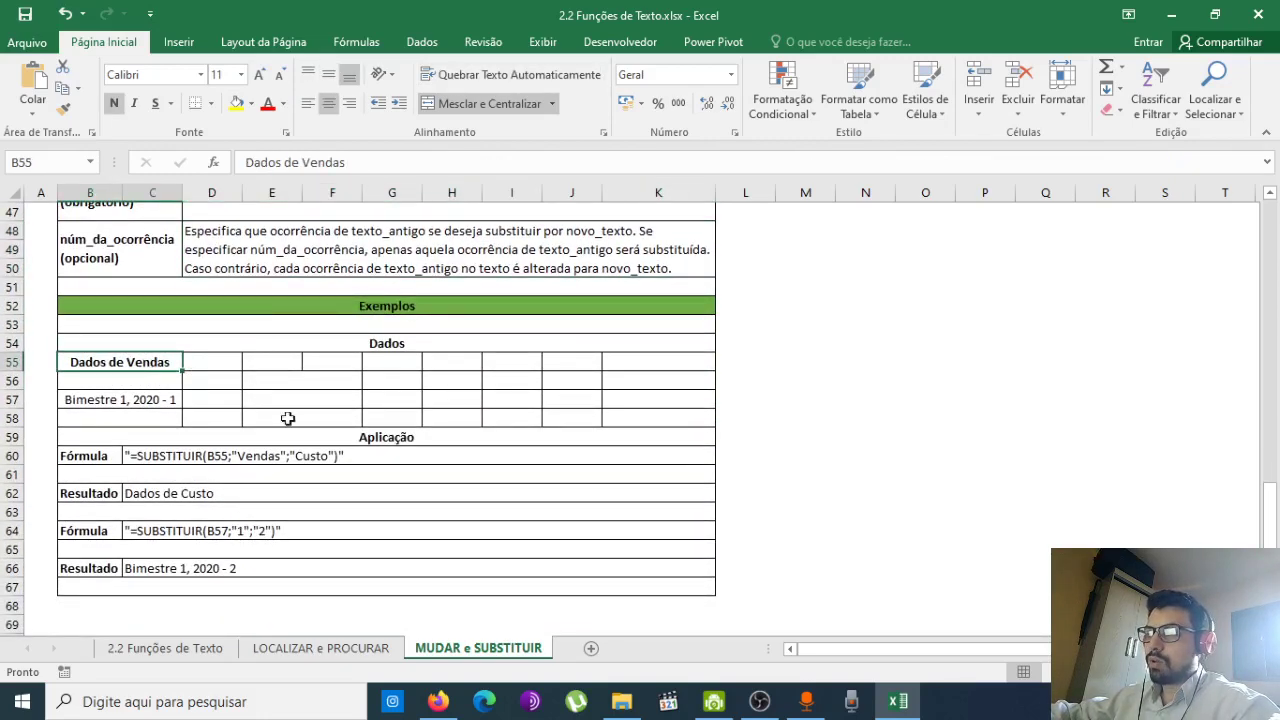
double_click(244, 493)
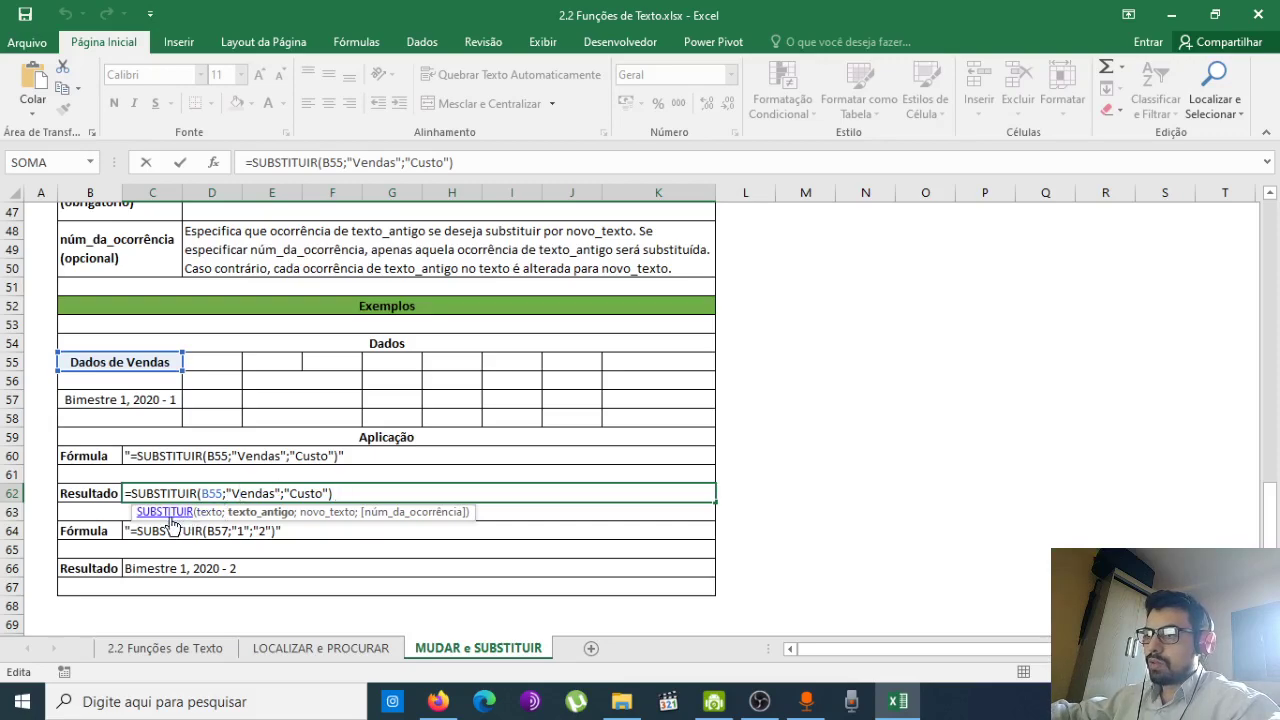
click(209, 513)
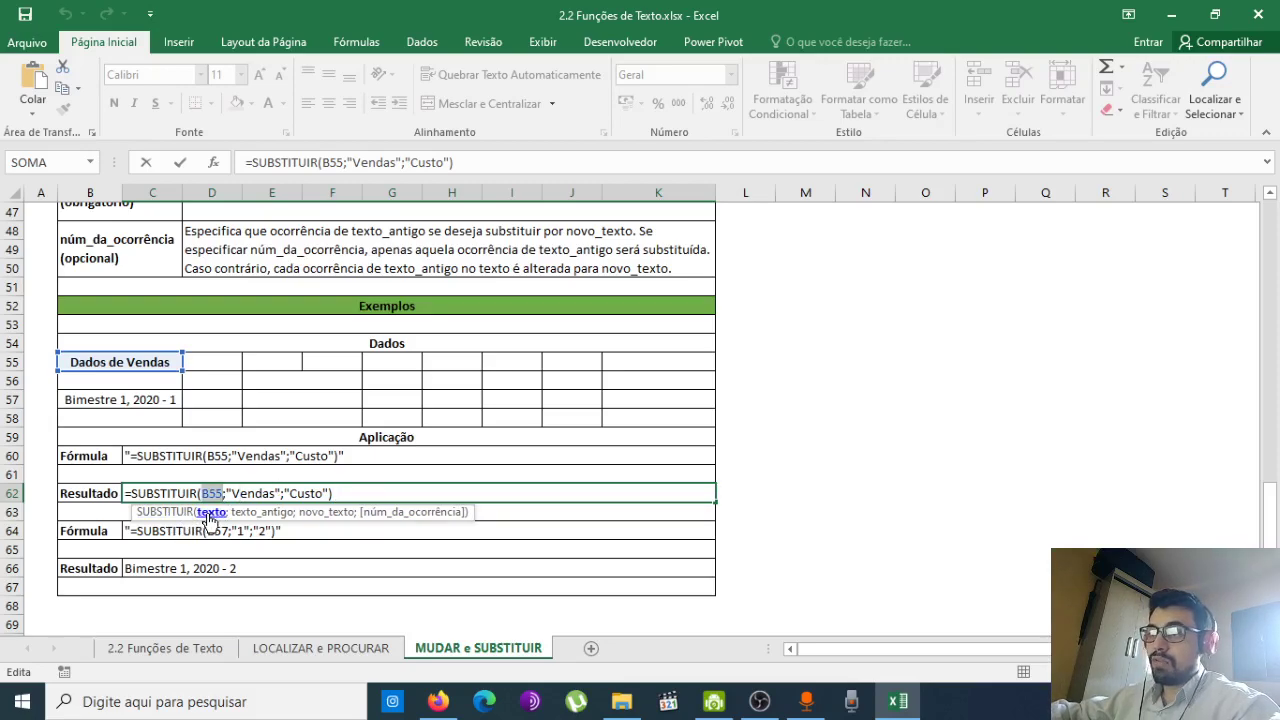
click(263, 513)
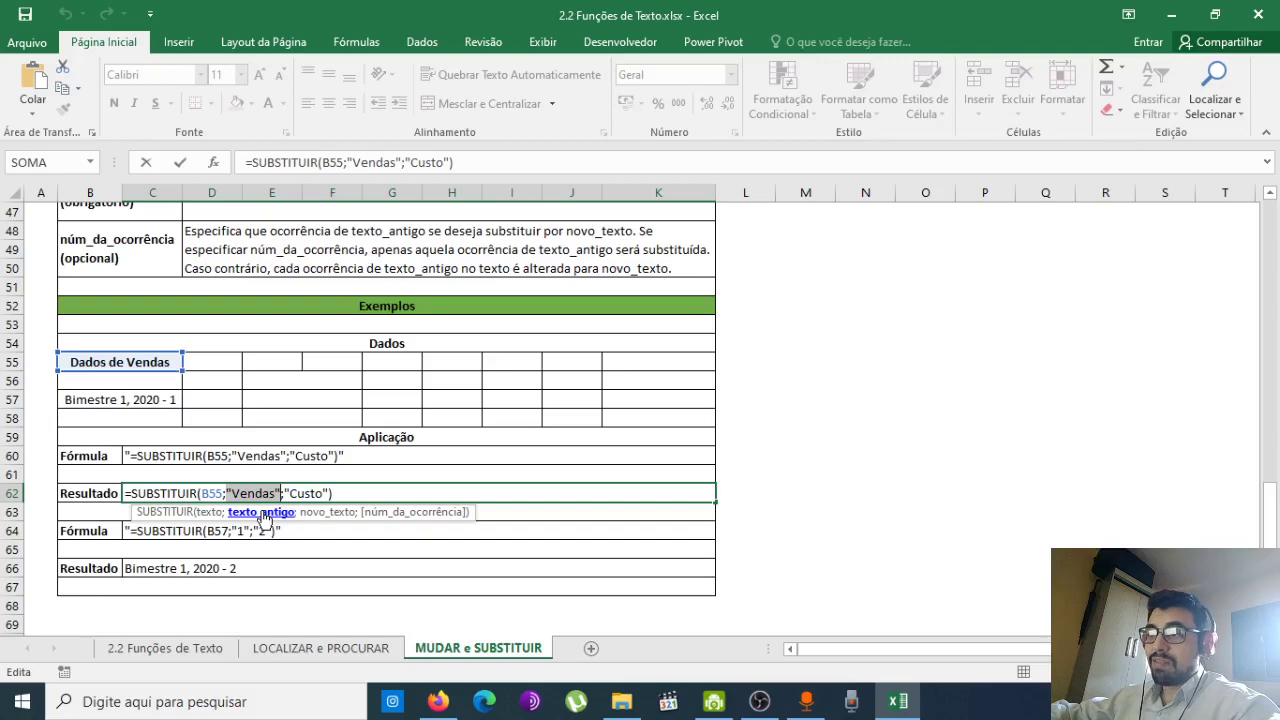
click(309, 513)
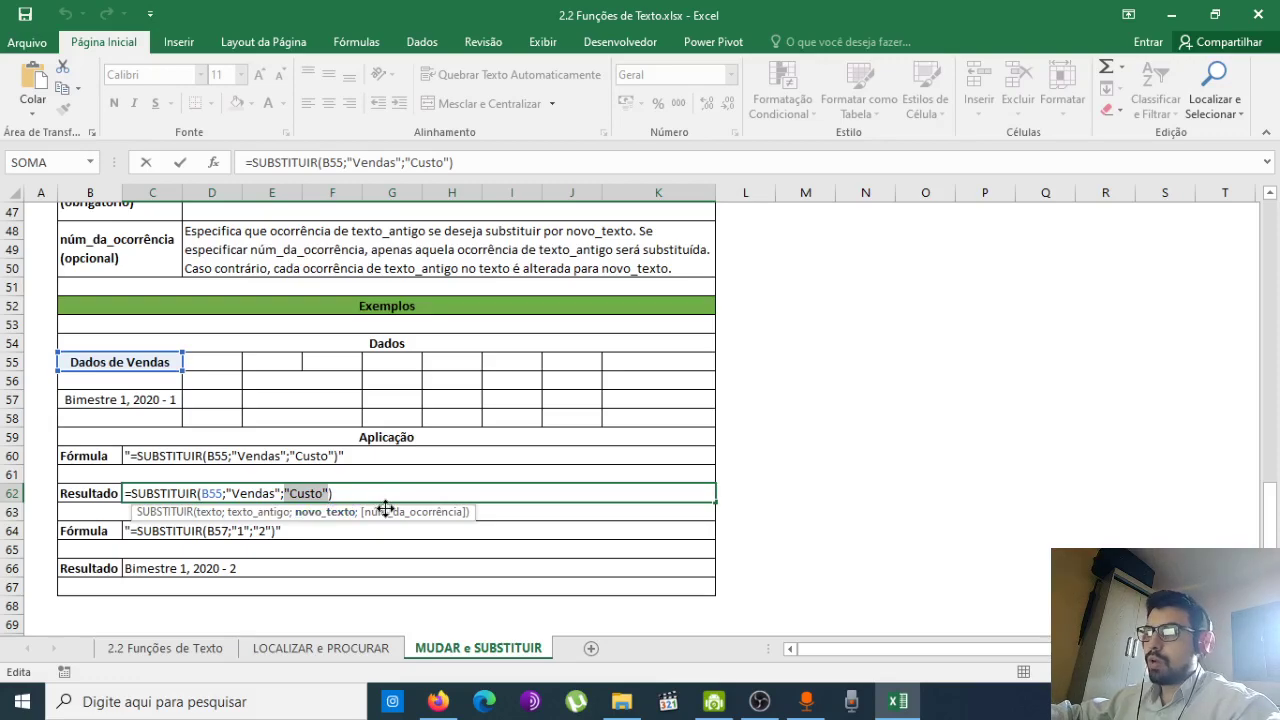
key(Return)
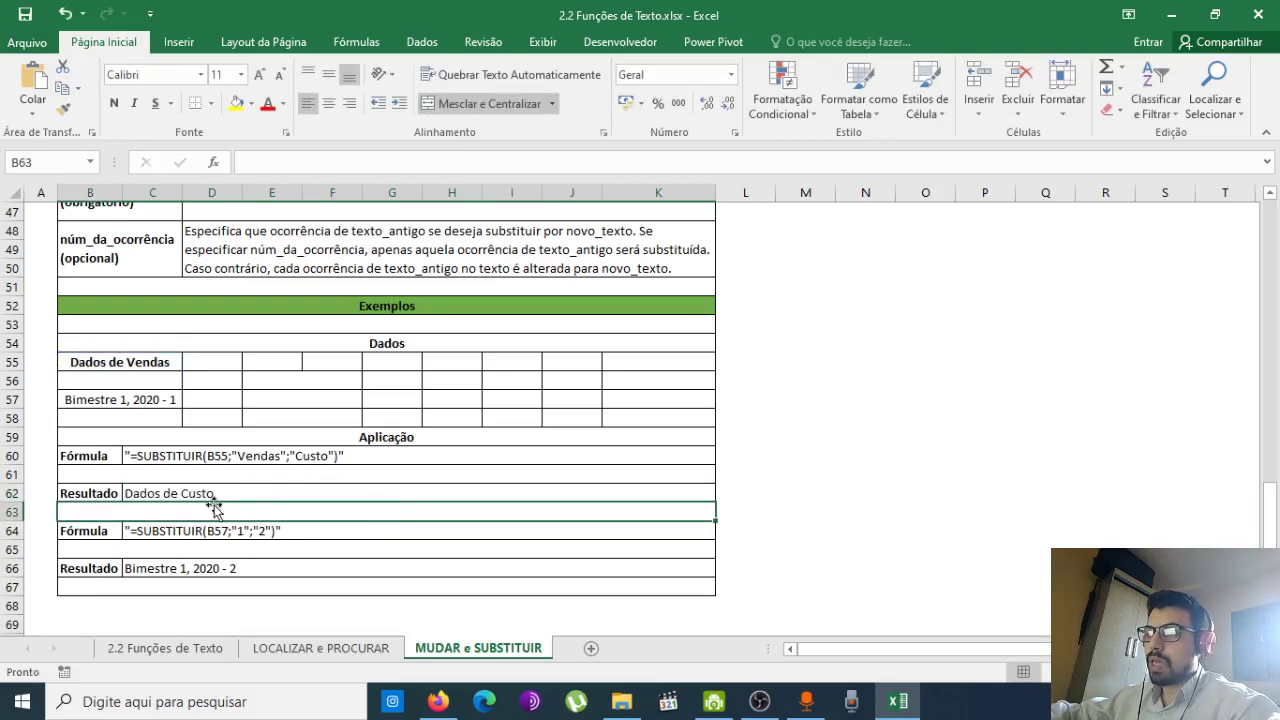
click(252, 497)
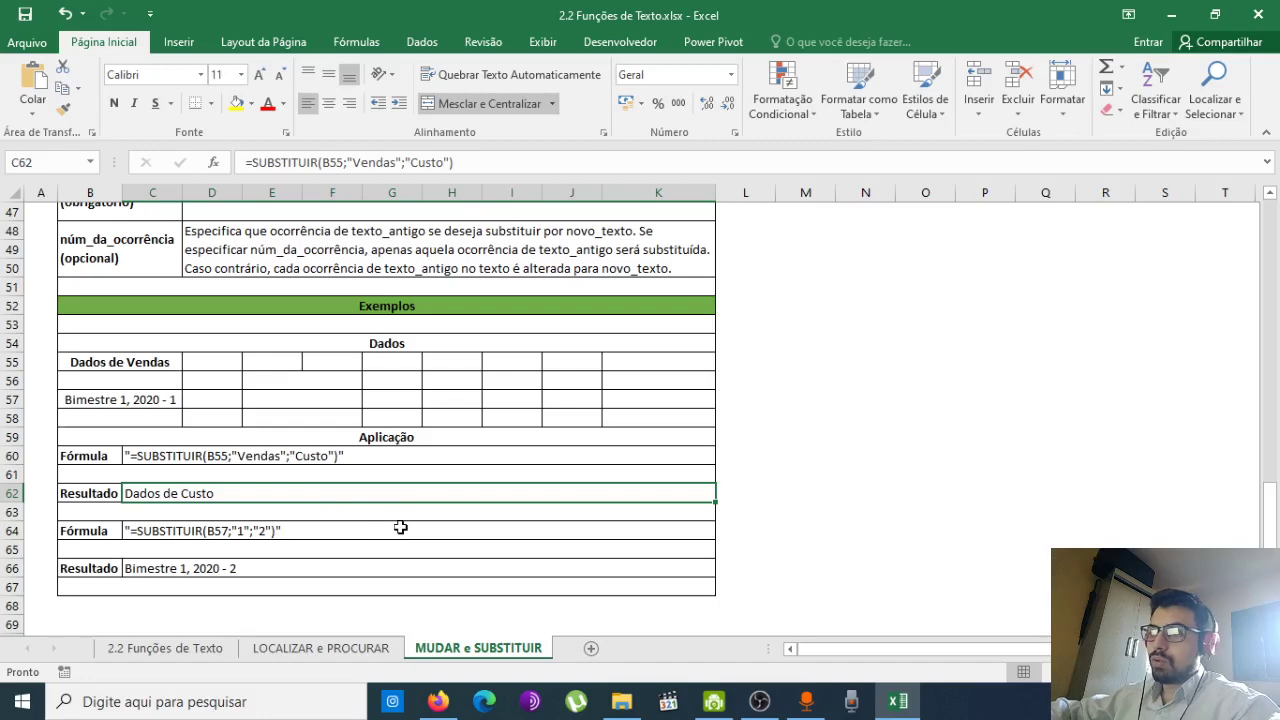
- Inspect each argument of the second SUBSTITUIR example formula in C66, including núm_da_ocorrência, leaving it as is
double_click(250, 570)
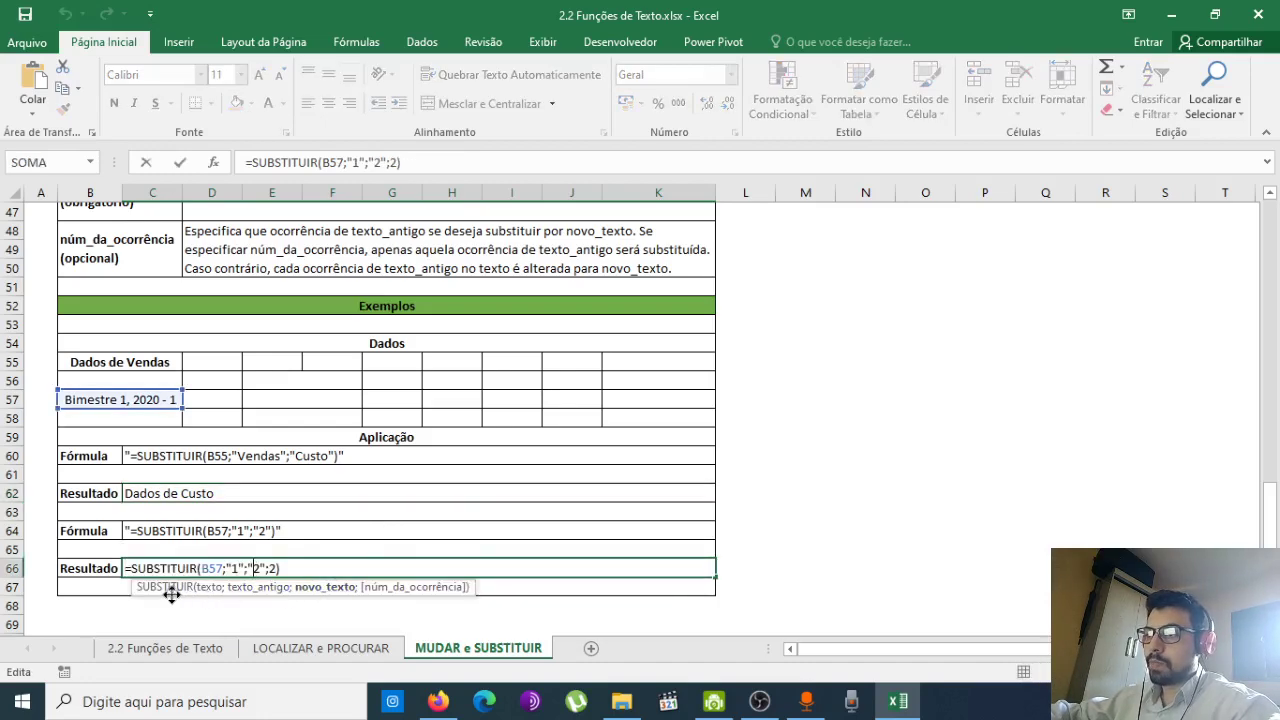
click(213, 589)
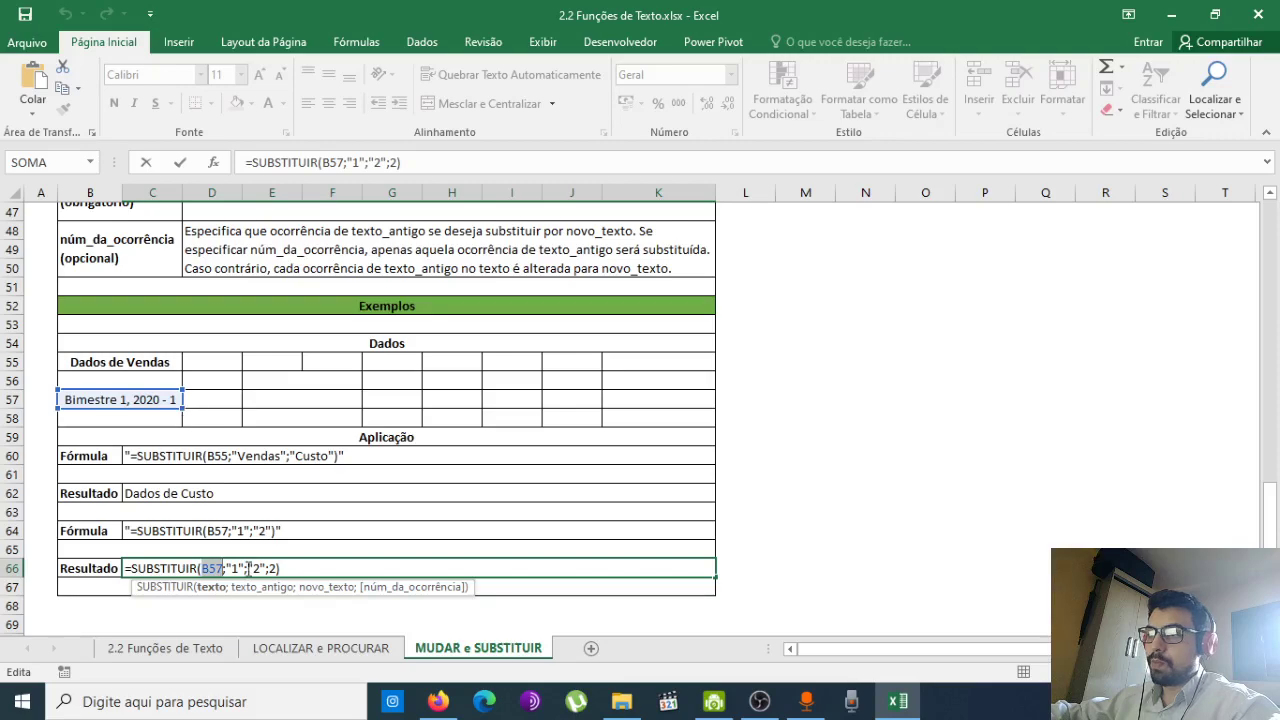
click(256, 590)
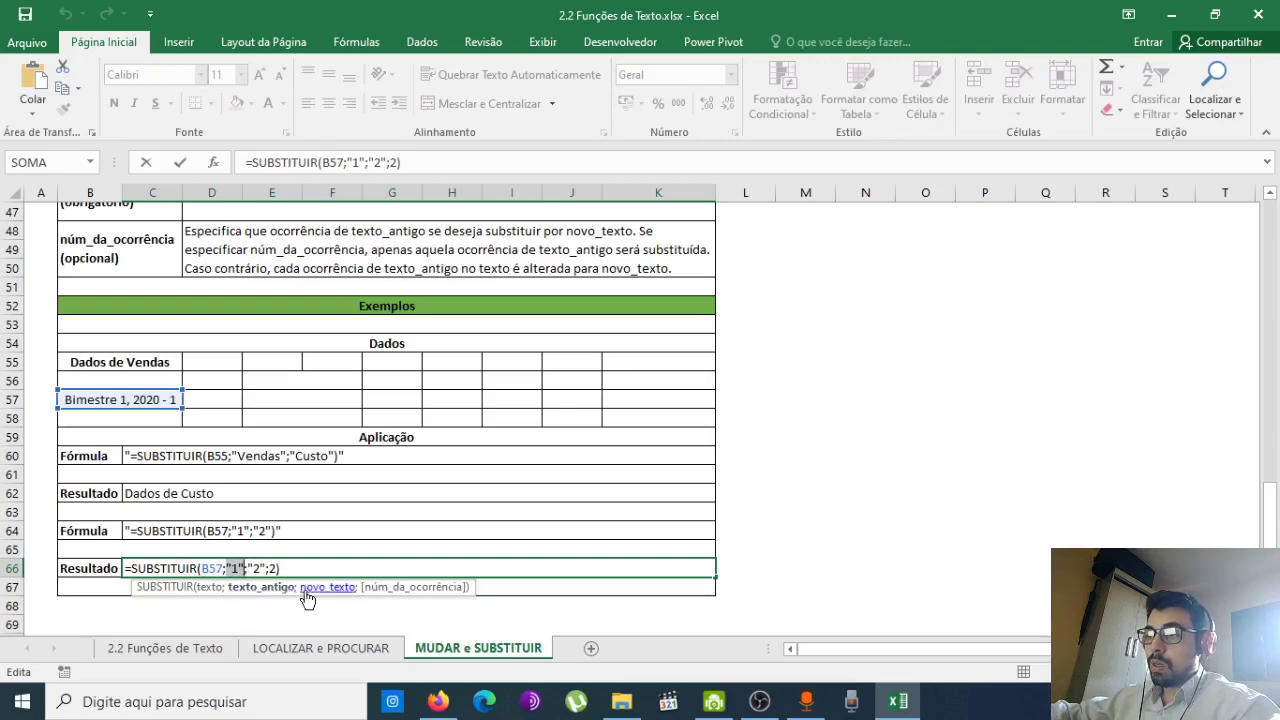
click(318, 588)
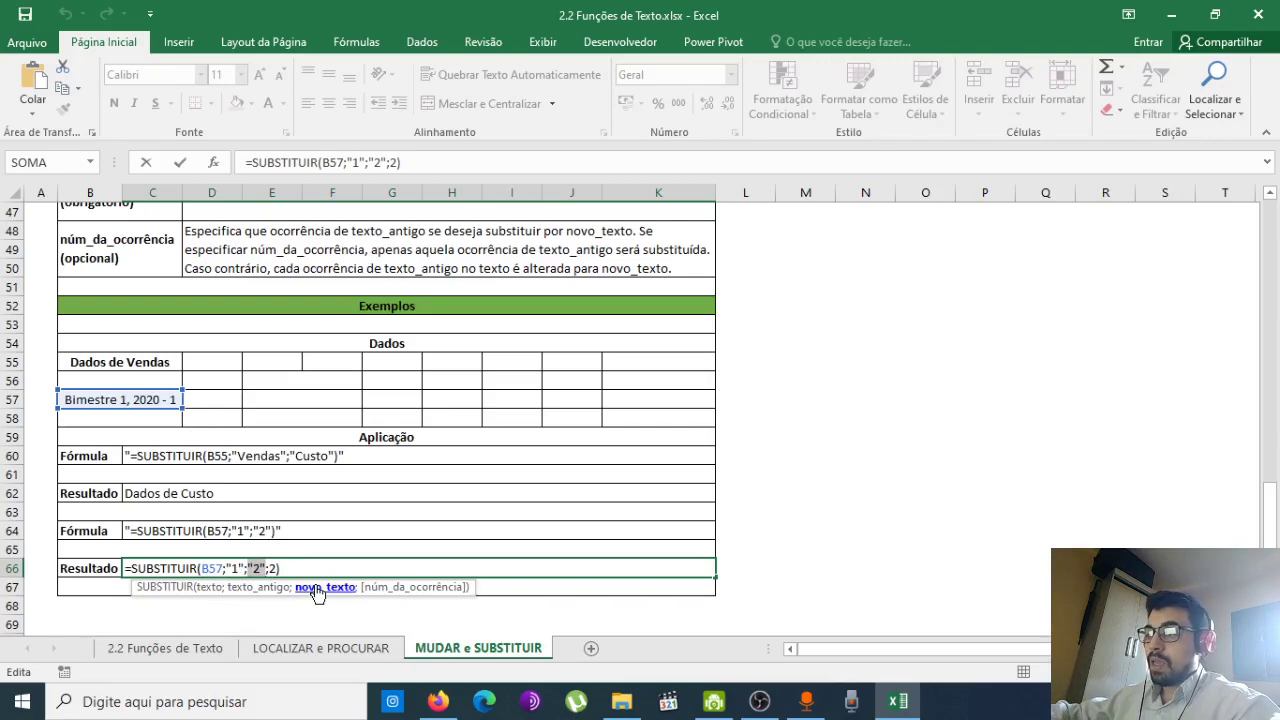
click(398, 588)
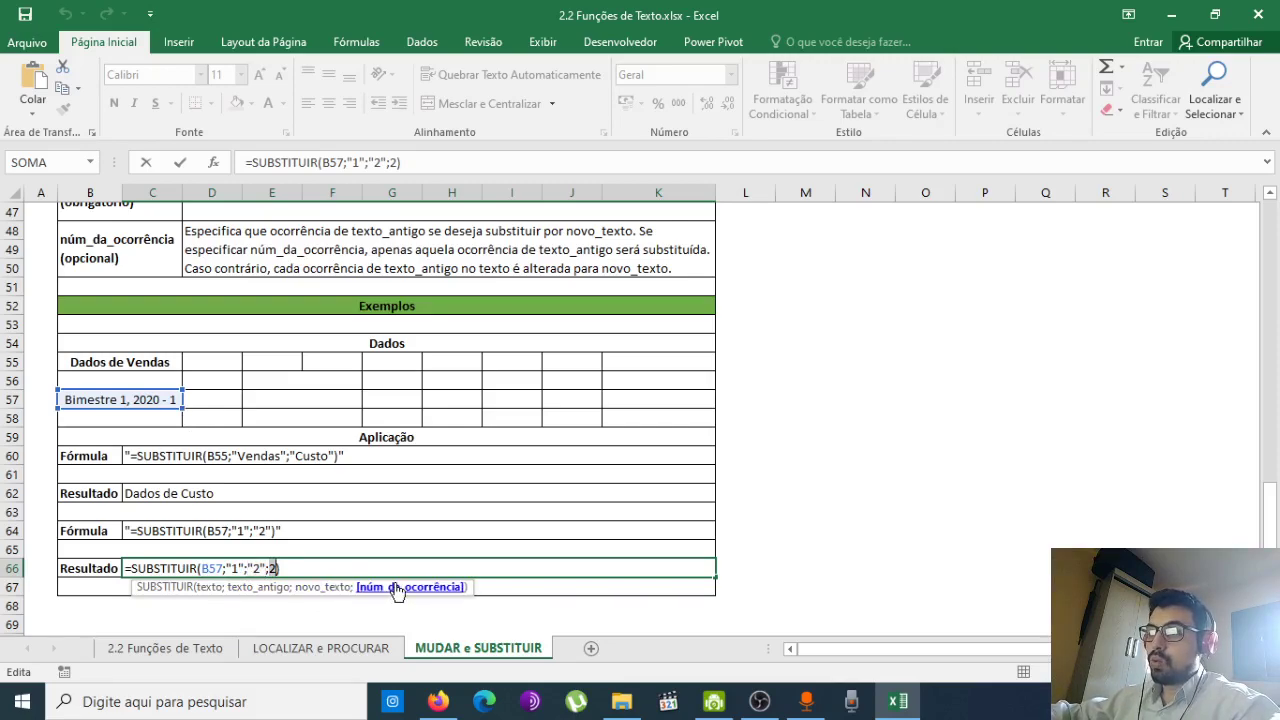
key(Return)
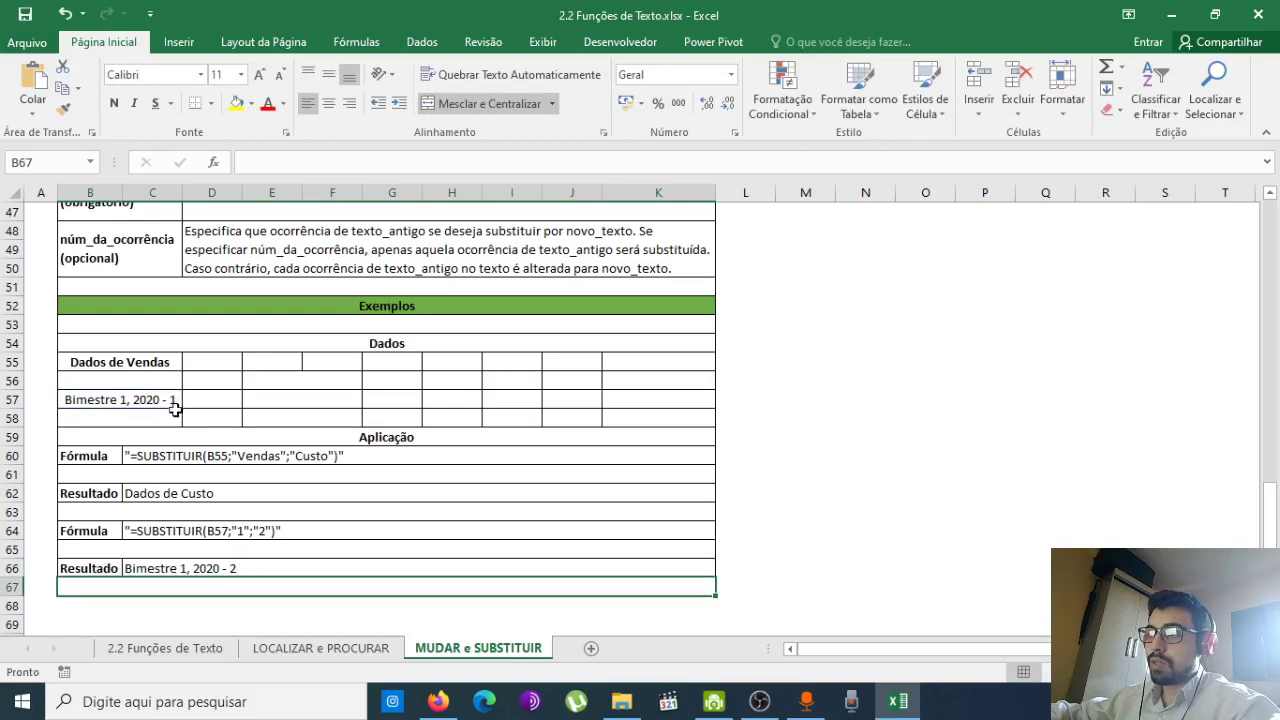
- Remove the núm_da_ocorrência argument from the formula in C66, making it =SUBSTITUIR(B57;"1";"2")
double_click(280, 567)
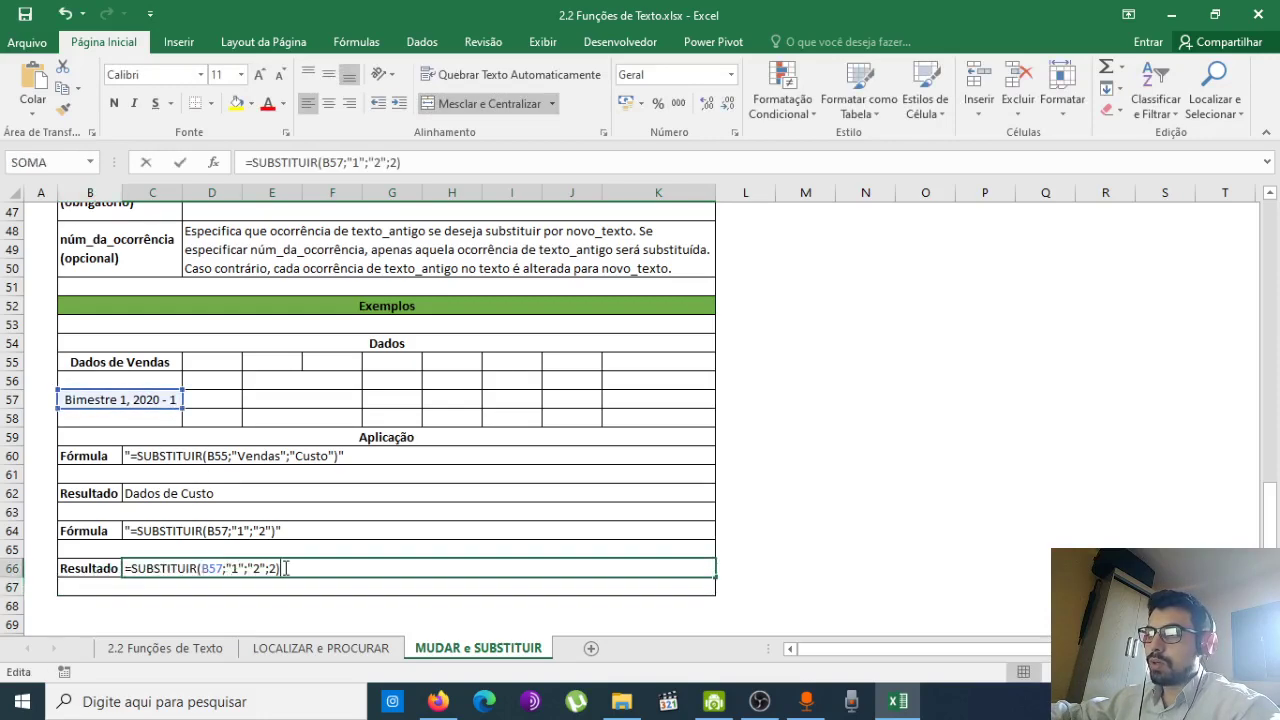
key(Left)
key(BackSpace)
key(BackSpace)
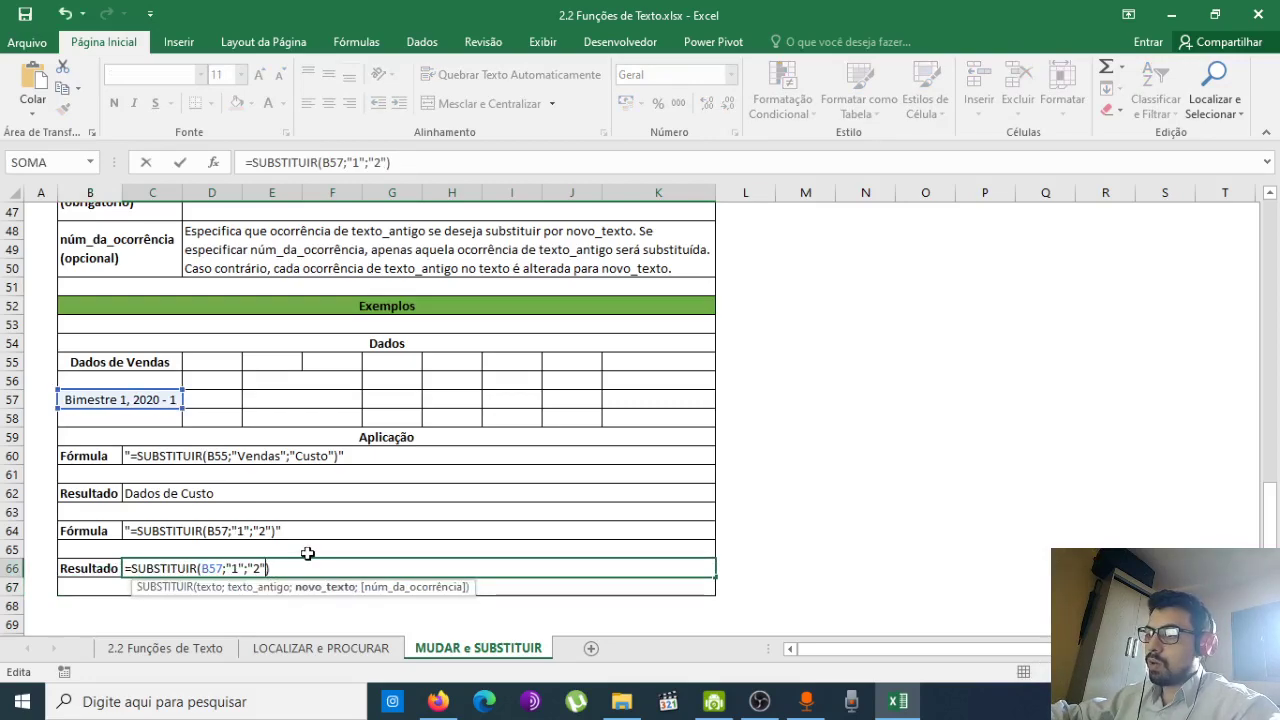
key(Return)
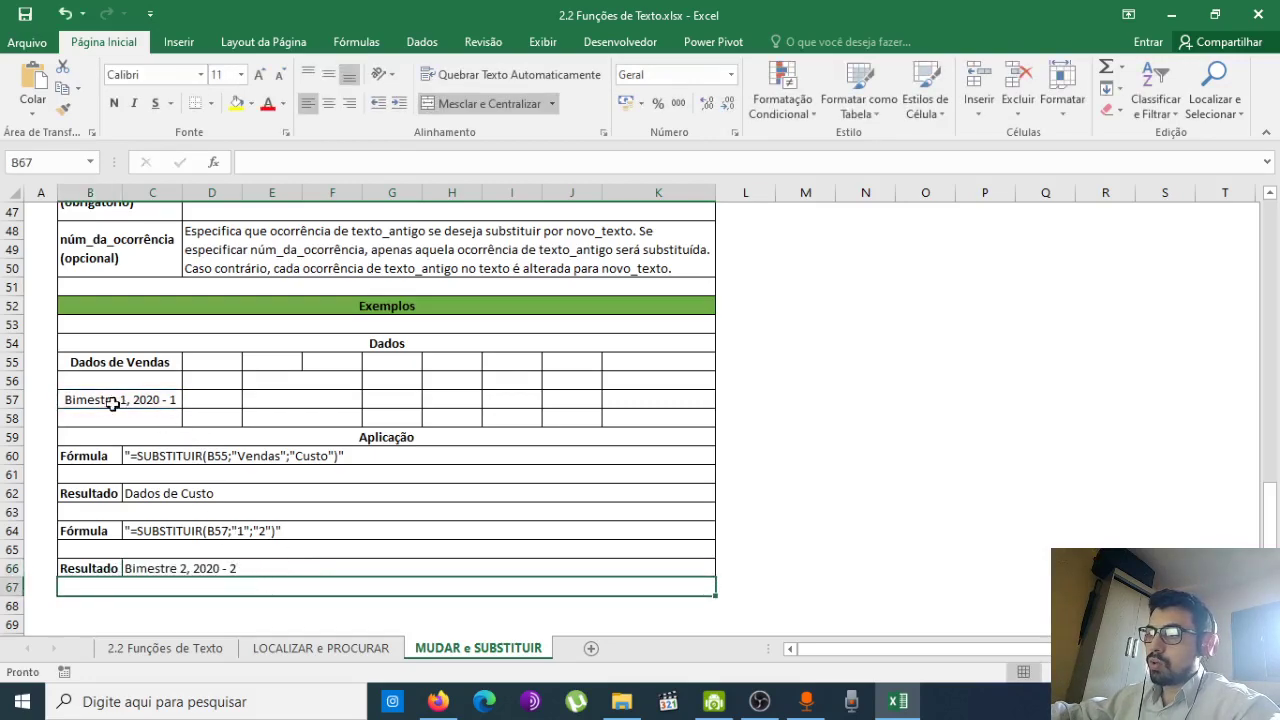